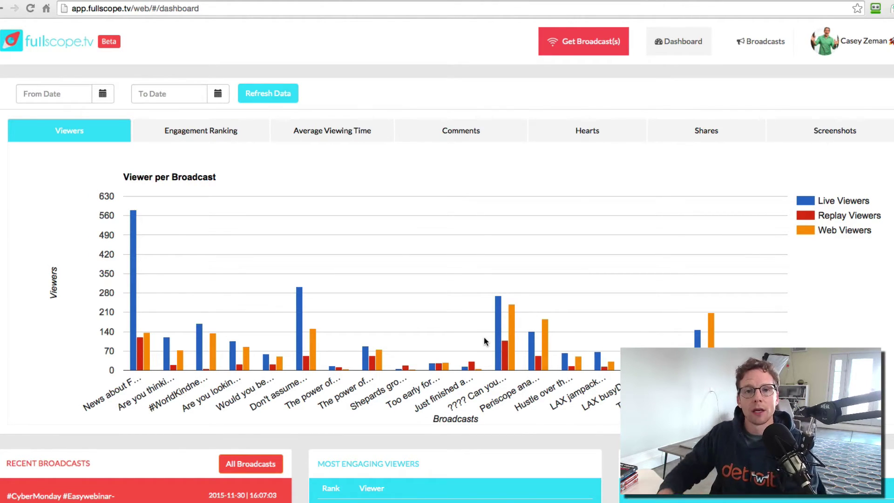
Load the dashboard charts for a first date range, 2015-12-20 to 2015-12-27
{"action": "scroll", "coordinate": [416, 294], "scroll_direction": "down", "scroll_amount": 1}
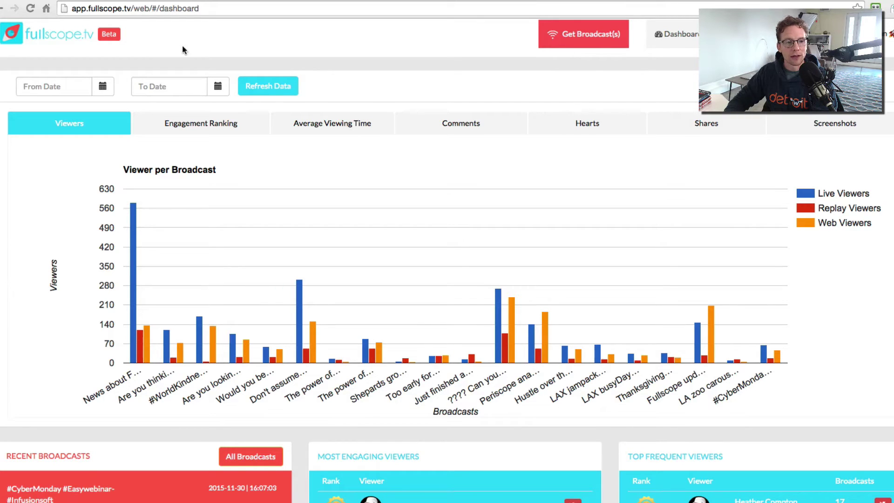
{"action": "left_click", "coordinate": [102, 86]}
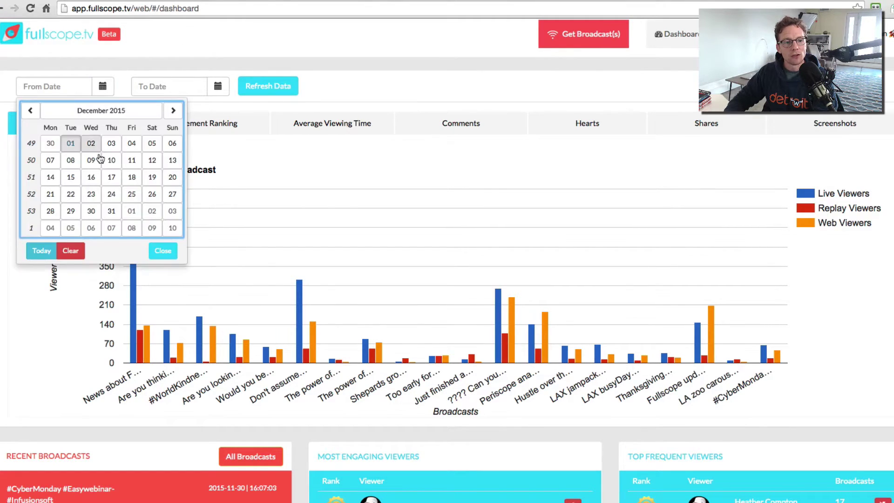
{"action": "left_click", "coordinate": [172, 177]}
{"action": "left_click", "coordinate": [217, 86]}
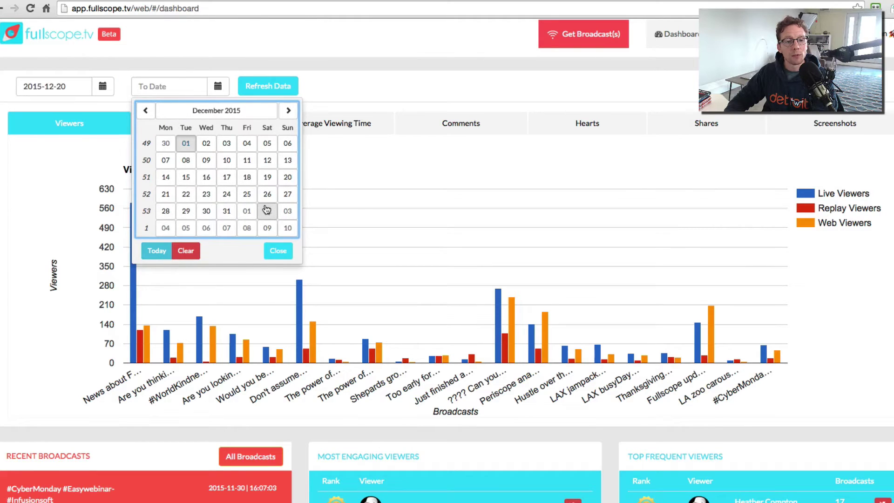
{"action": "left_click", "coordinate": [286, 194]}
{"action": "left_click", "coordinate": [271, 85]}
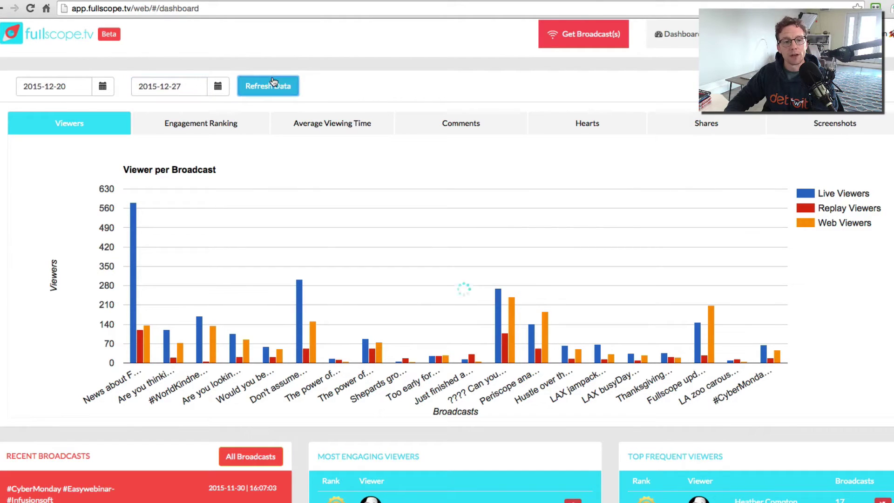
Change the range to 2015-11-01 through 2015-12-01 and refresh the viewer chart
{"action": "left_click", "coordinate": [91, 88]}
{"action": "left_click", "coordinate": [30, 110]}
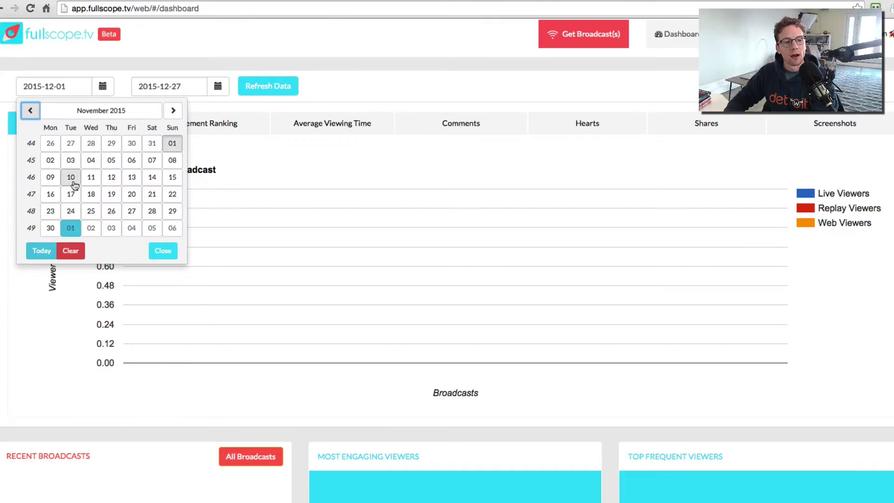
{"action": "left_click", "coordinate": [172, 143]}
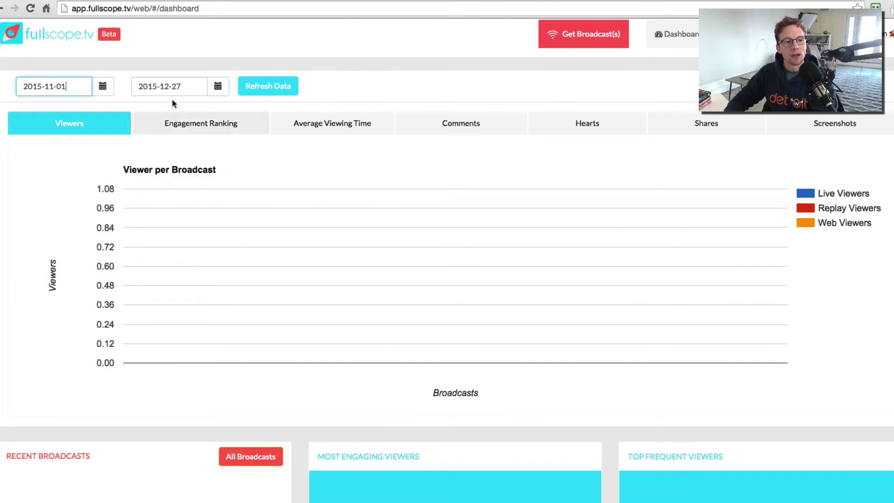
{"action": "left_click", "coordinate": [192, 86]}
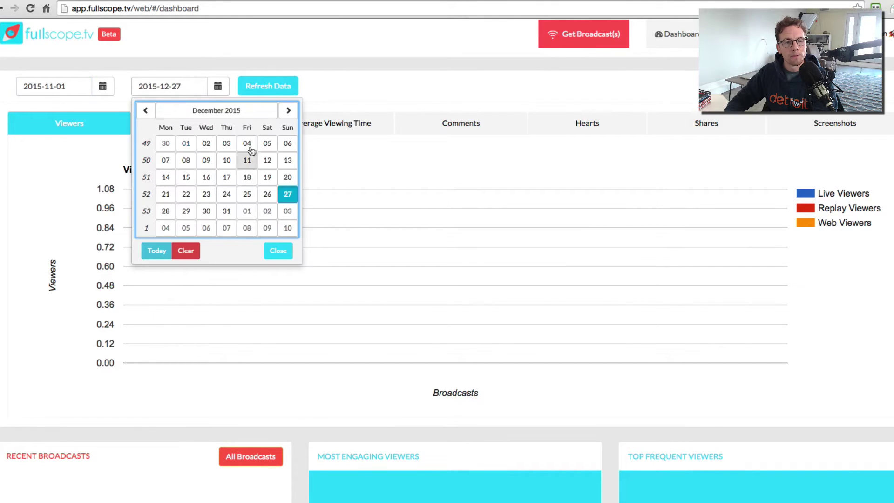
{"action": "left_click", "coordinate": [187, 147]}
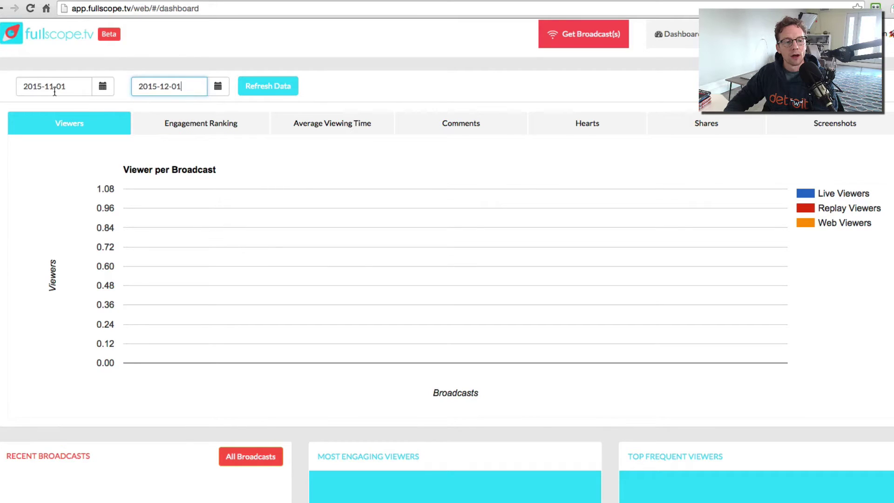
{"action": "left_click", "coordinate": [279, 87]}
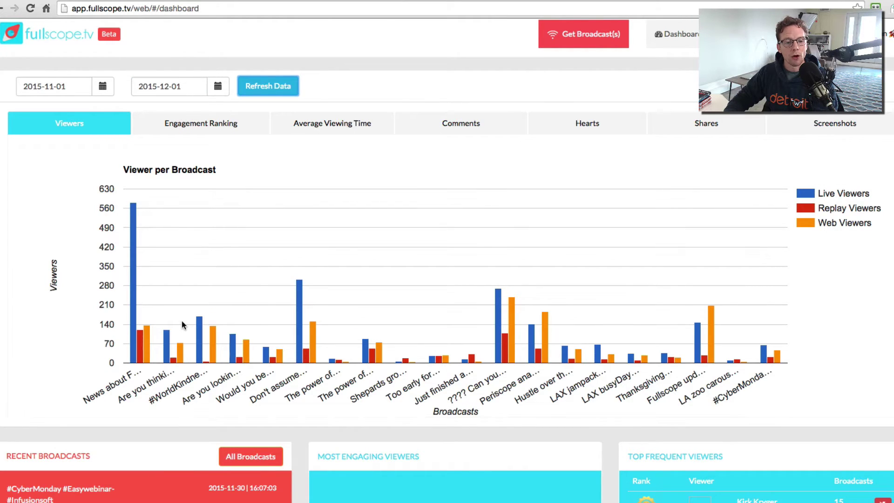
{"action": "mouse_move", "coordinate": [163, 351]}
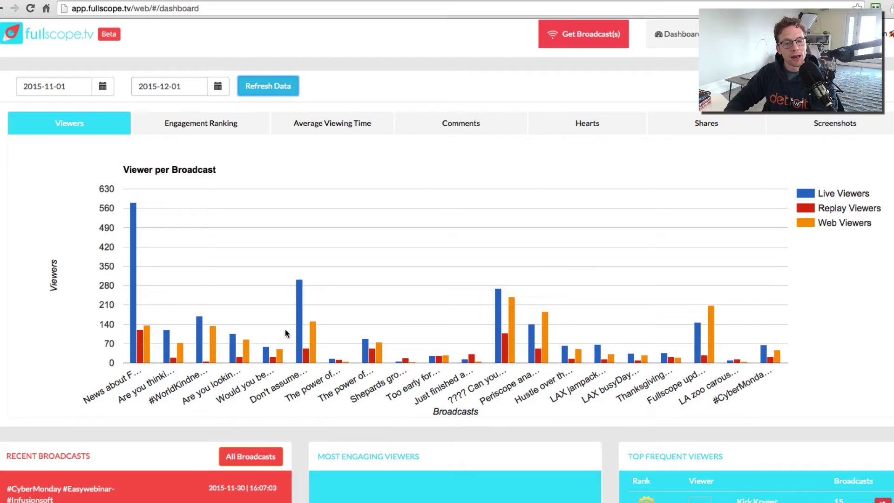
Show the net engagement per broadcast chart
{"action": "left_click", "coordinate": [195, 124]}
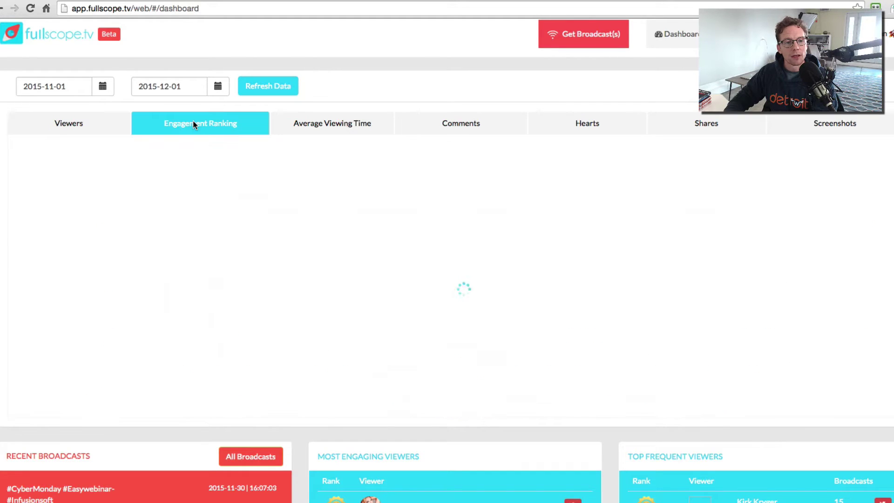
{"action": "mouse_move", "coordinate": [712, 324]}
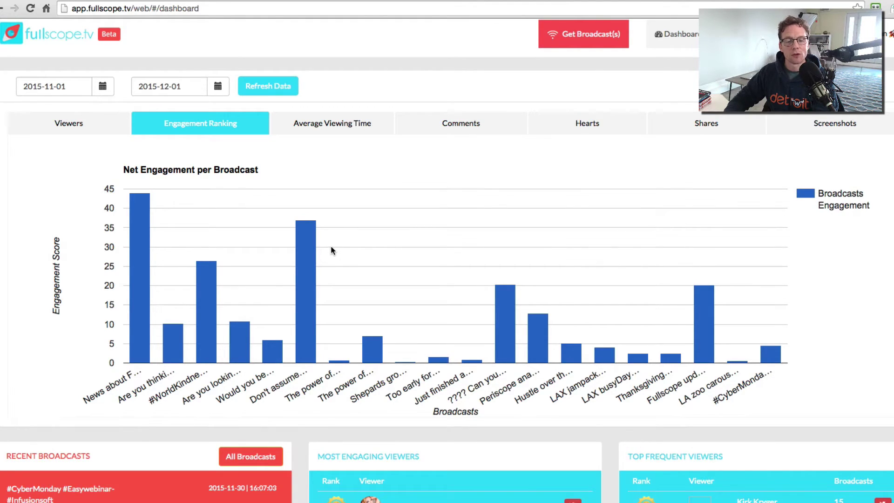
{"action": "mouse_move", "coordinate": [307, 251]}
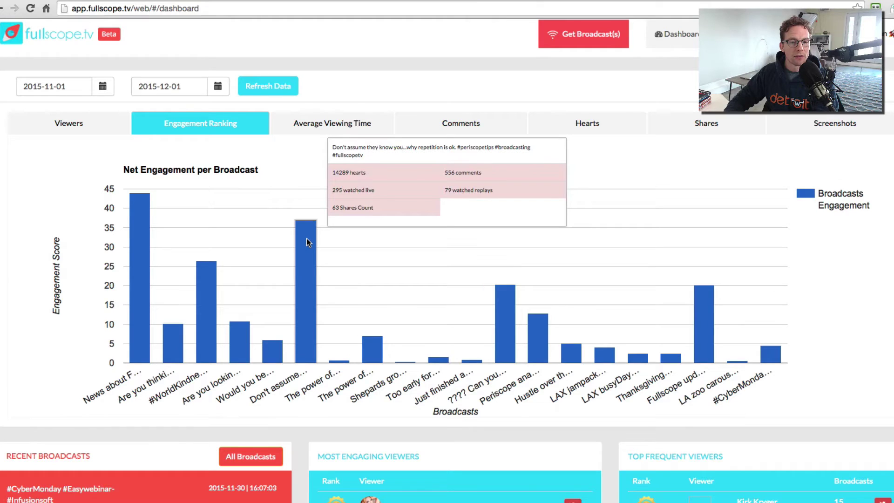
Look at the average viewing time, hearts and shares charts, ending on hearts per broadcast
{"action": "left_click", "coordinate": [332, 125]}
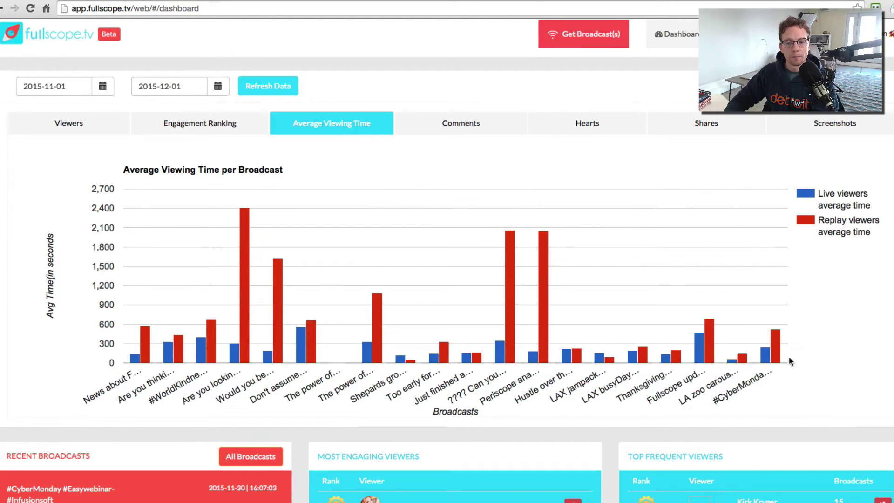
{"action": "left_click", "coordinate": [587, 123]}
{"action": "left_click", "coordinate": [707, 130]}
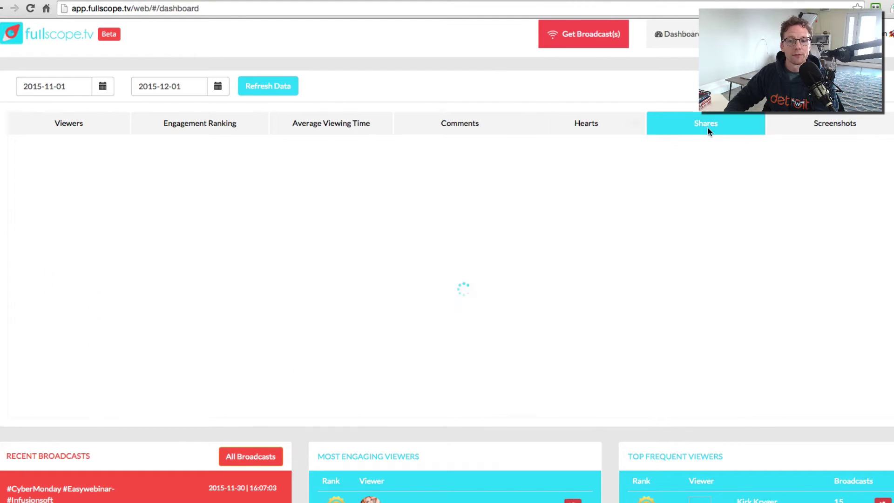
{"action": "left_click", "coordinate": [814, 121]}
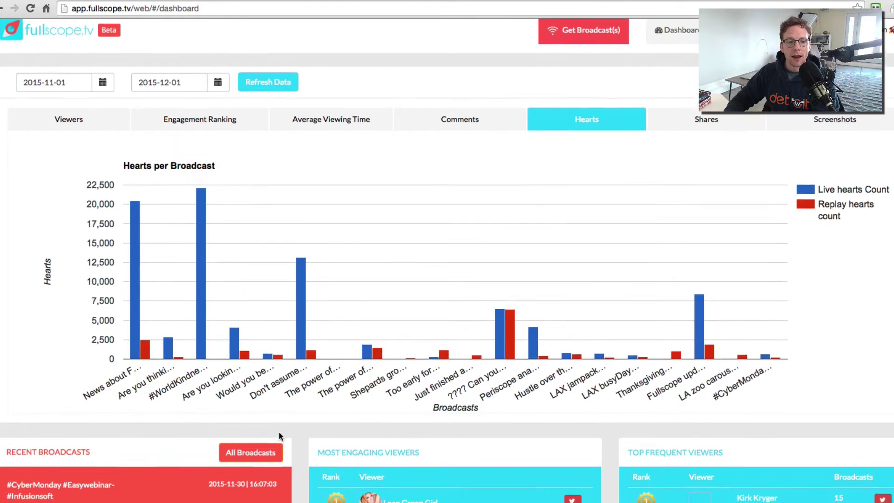
{"action": "scroll", "coordinate": [381, 335], "scroll_direction": "down", "scroll_amount": 3}
{"action": "scroll", "coordinate": [381, 335], "scroll_direction": "up", "scroll_amount": 3}
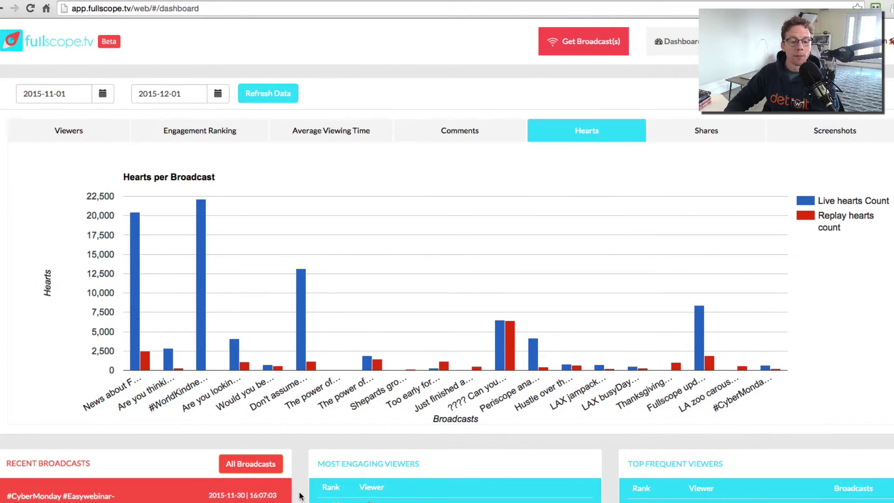
{"action": "scroll", "coordinate": [300, 495], "scroll_direction": "down", "scroll_amount": 4}
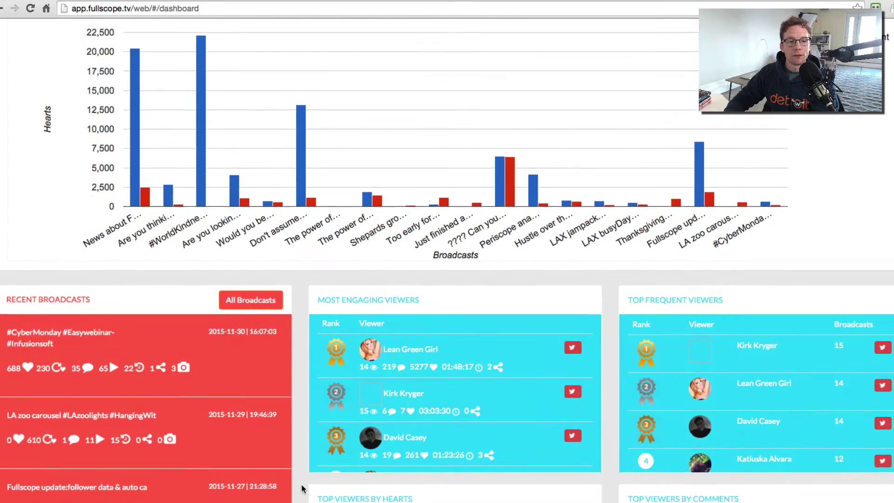
{"action": "scroll", "coordinate": [303, 489], "scroll_direction": "up", "scroll_amount": 4}
{"action": "scroll", "coordinate": [326, 382], "scroll_direction": "down", "scroll_amount": 5}
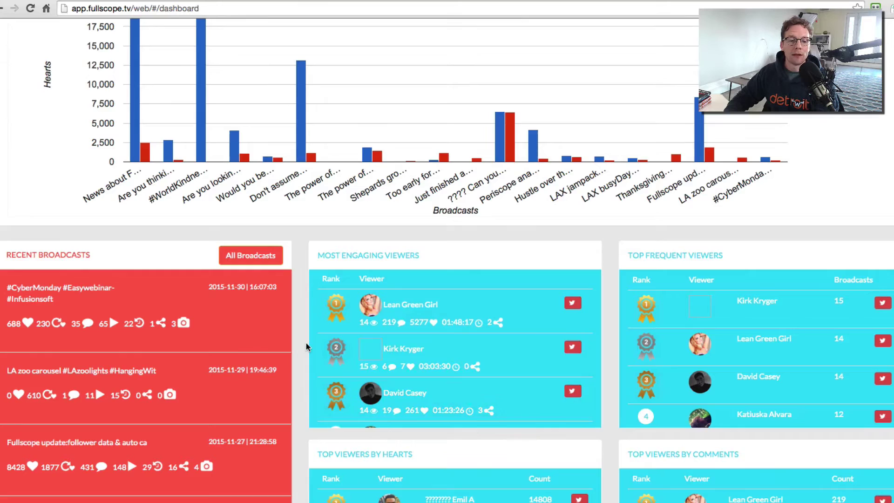
{"action": "scroll", "coordinate": [306, 342], "scroll_direction": "down", "scroll_amount": 1}
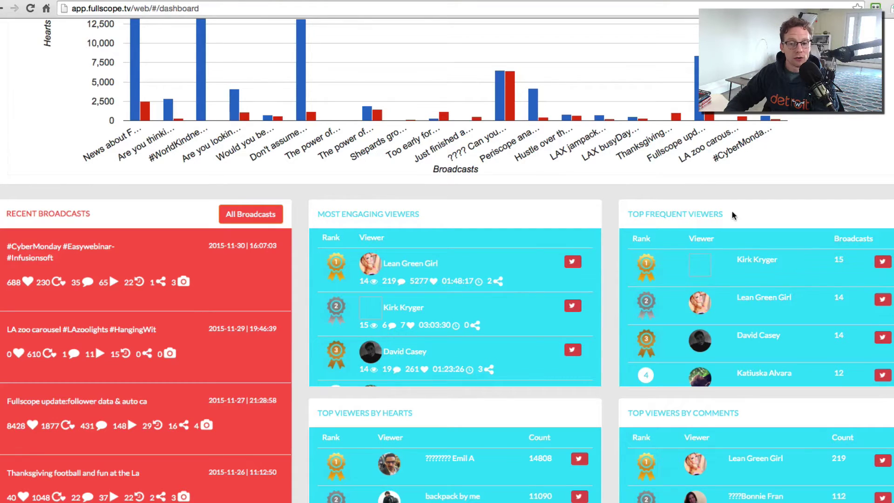
{"action": "left_click_drag", "start_coordinate": [733, 215], "coordinate": [656, 217]}
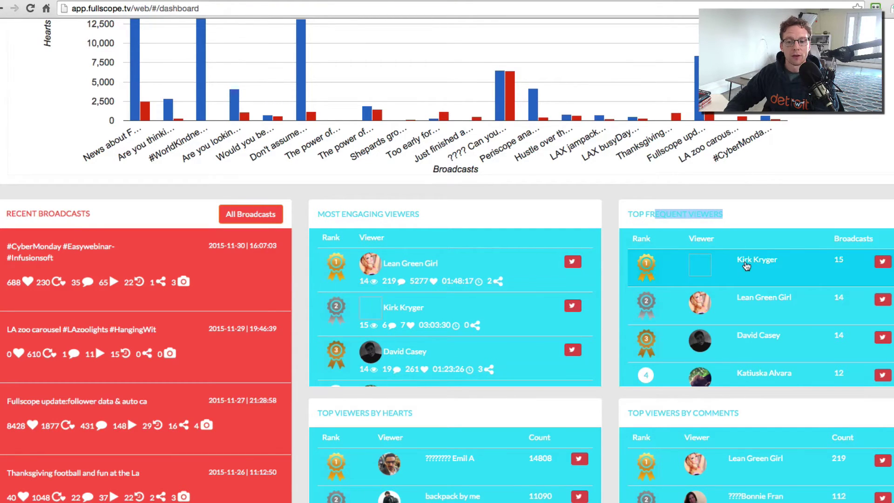
{"action": "left_click", "coordinate": [743, 333]}
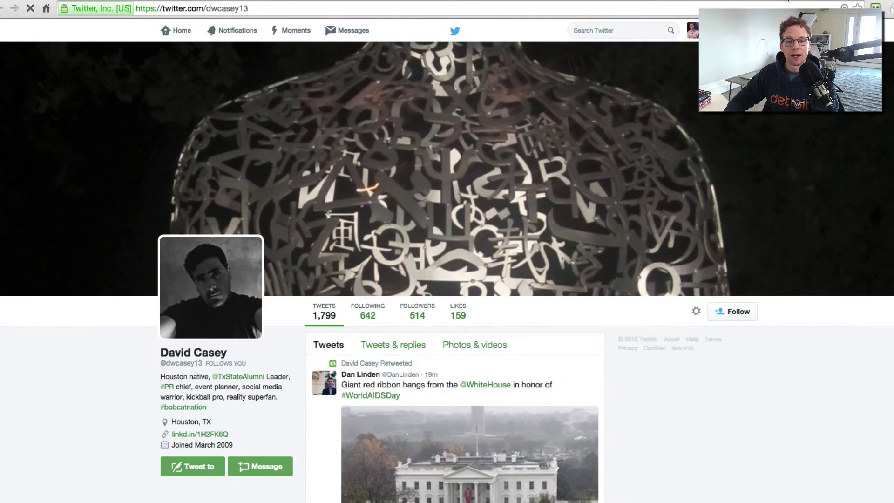
{"action": "key", "text": "super+w"}
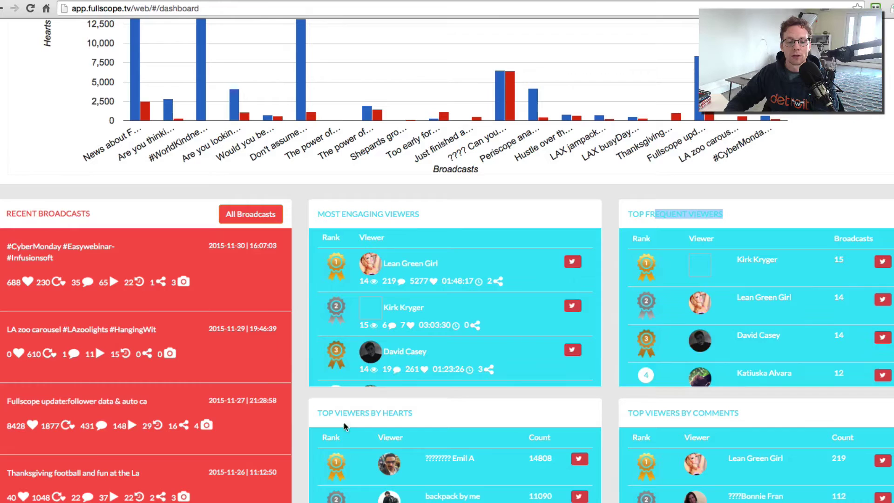
{"action": "scroll", "coordinate": [303, 462], "scroll_direction": "down", "scroll_amount": 1}
{"action": "scroll", "coordinate": [303, 462], "scroll_direction": "down", "scroll_amount": 3}
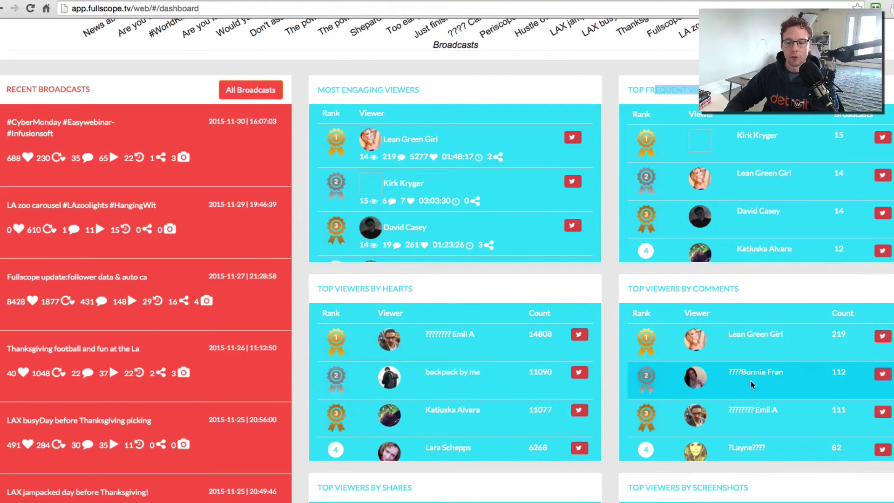
{"action": "scroll", "coordinate": [610, 423], "scroll_direction": "down", "scroll_amount": 4}
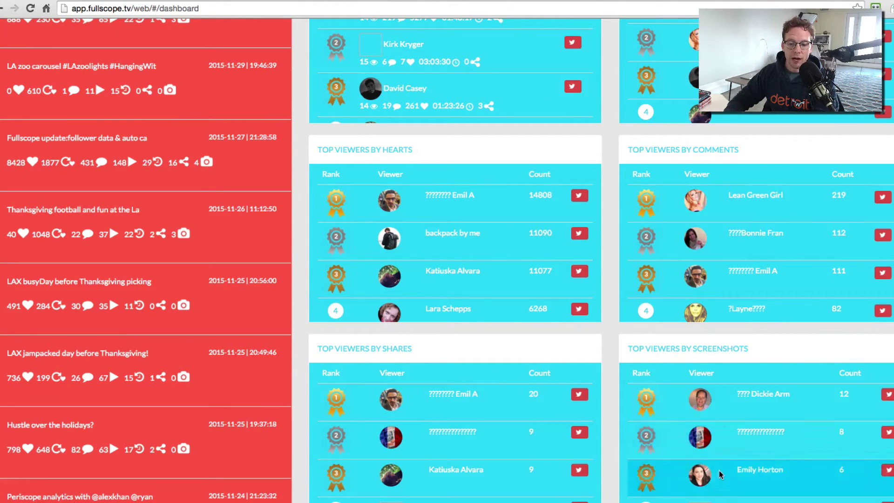
{"action": "scroll", "coordinate": [735, 487], "scroll_direction": "down", "scroll_amount": 3}
{"action": "scroll", "coordinate": [735, 487], "scroll_direction": "up", "scroll_amount": 3}
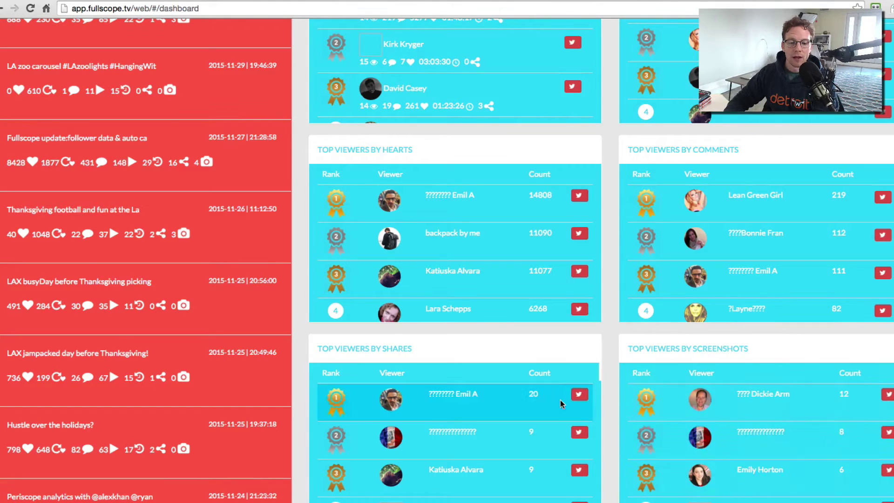
{"action": "scroll", "coordinate": [608, 348], "scroll_direction": "up", "scroll_amount": 4}
{"action": "scroll", "coordinate": [608, 345], "scroll_direction": "up", "scroll_amount": 6}
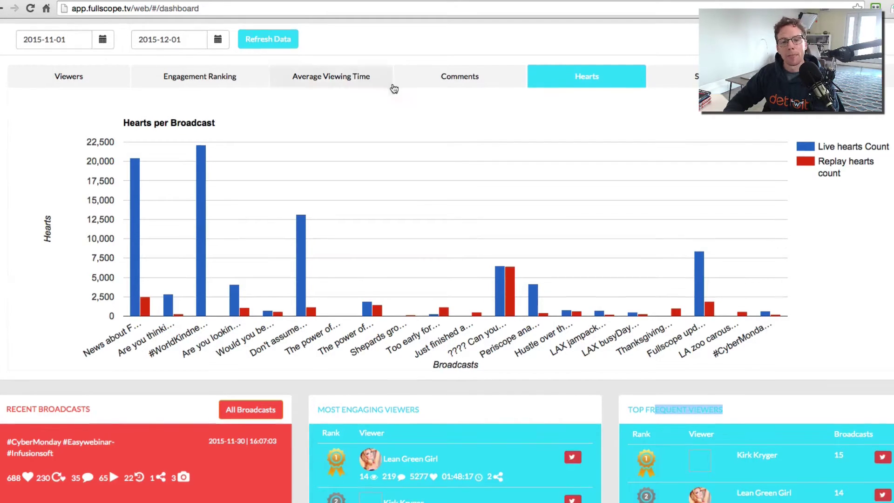
{"action": "scroll", "coordinate": [392, 83], "scroll_direction": "up", "scroll_amount": 2}
{"action": "scroll", "coordinate": [392, 83], "scroll_direction": "down", "scroll_amount": 2}
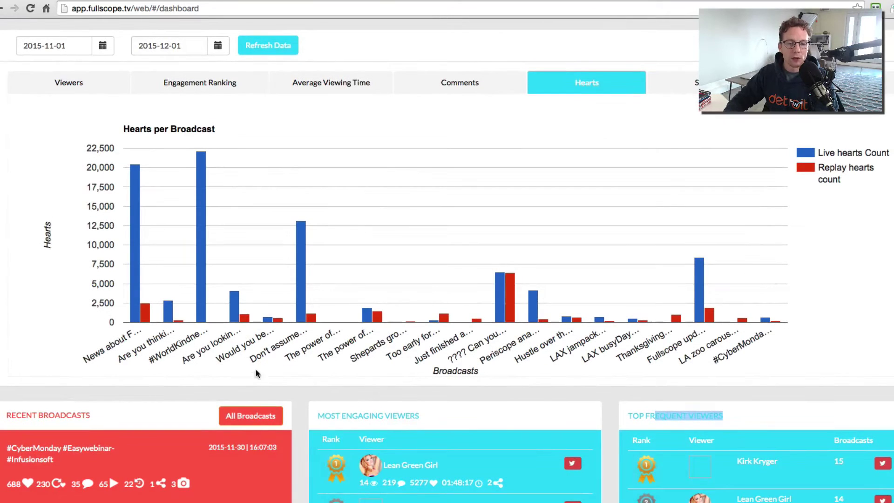
Open the full broadcast list and set its range to 2015-11-01 through 2015-12-01
{"action": "left_click", "coordinate": [261, 414]}
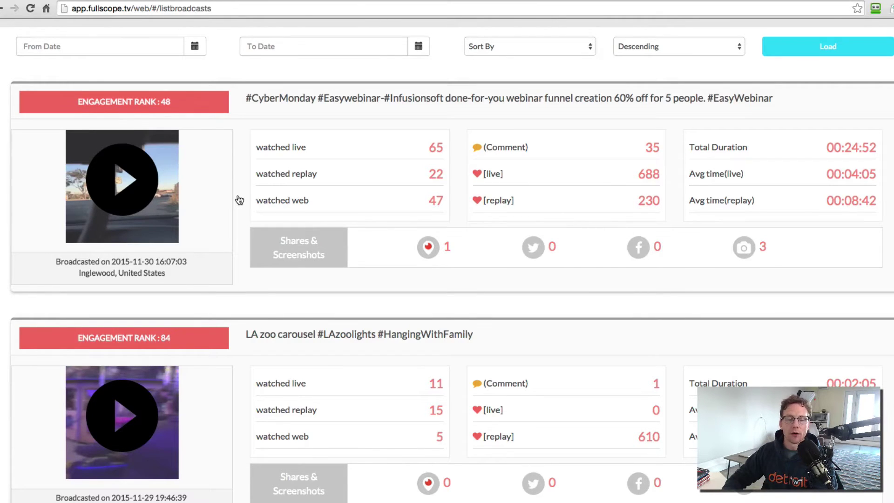
{"action": "left_click", "coordinate": [195, 47]}
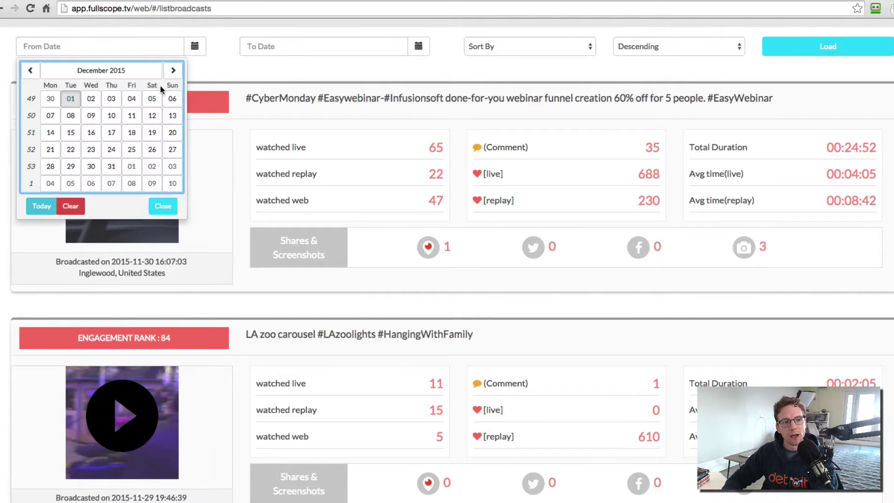
{"action": "left_click", "coordinate": [29, 70]}
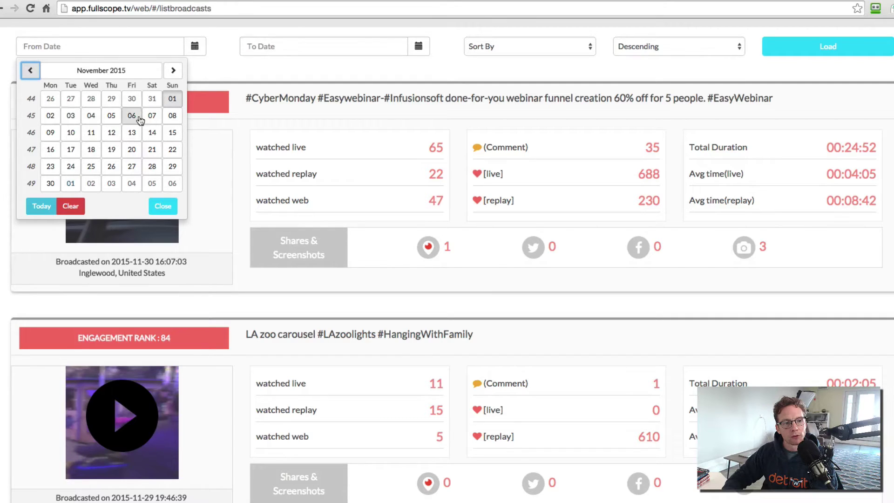
{"action": "left_click", "coordinate": [172, 99]}
{"action": "left_click", "coordinate": [304, 46]}
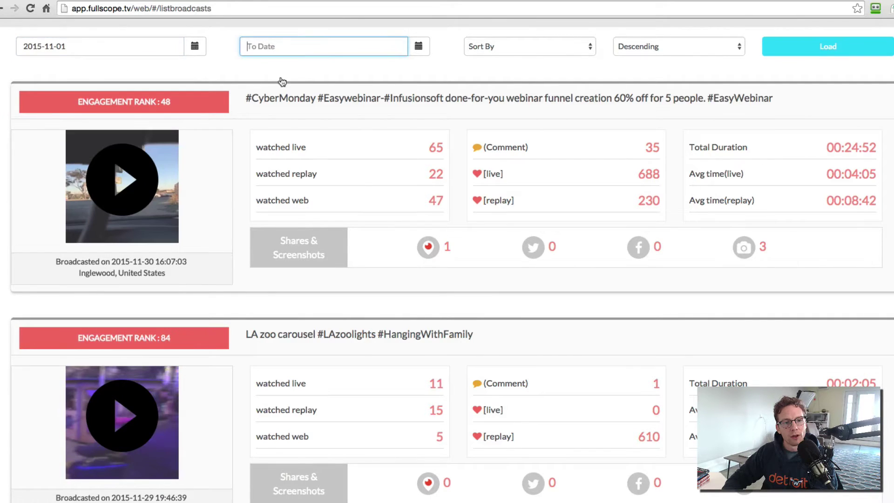
{"action": "left_click", "coordinate": [419, 46]}
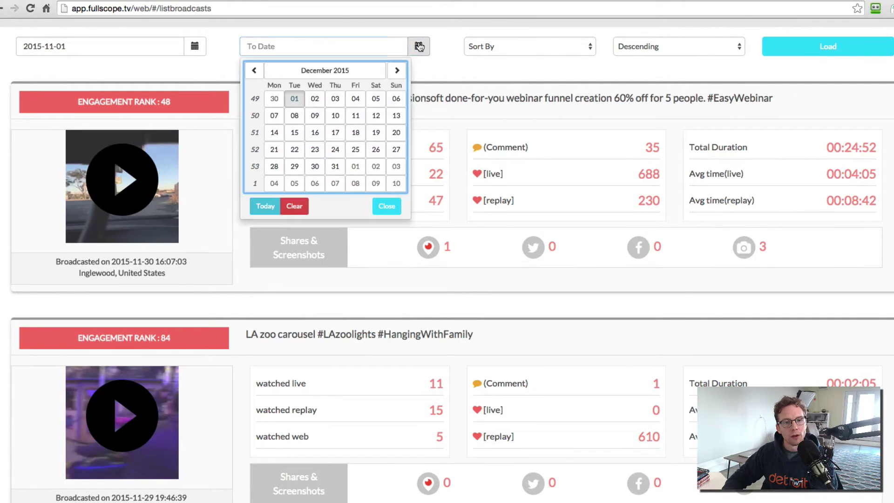
{"action": "left_click", "coordinate": [294, 98]}
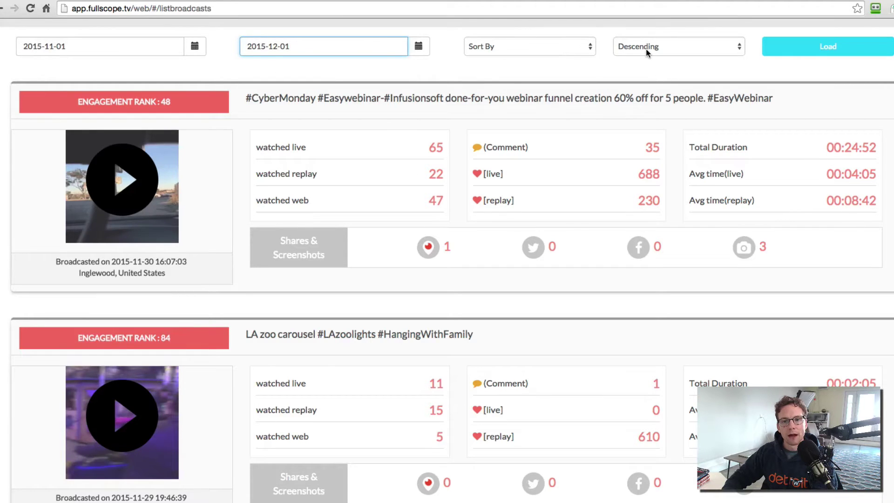
Sort the list by Engagement Rank, descending, and load the broadcasts
{"action": "left_click", "coordinate": [646, 48]}
{"action": "left_click", "coordinate": [646, 49]}
{"action": "left_click", "coordinate": [531, 52]}
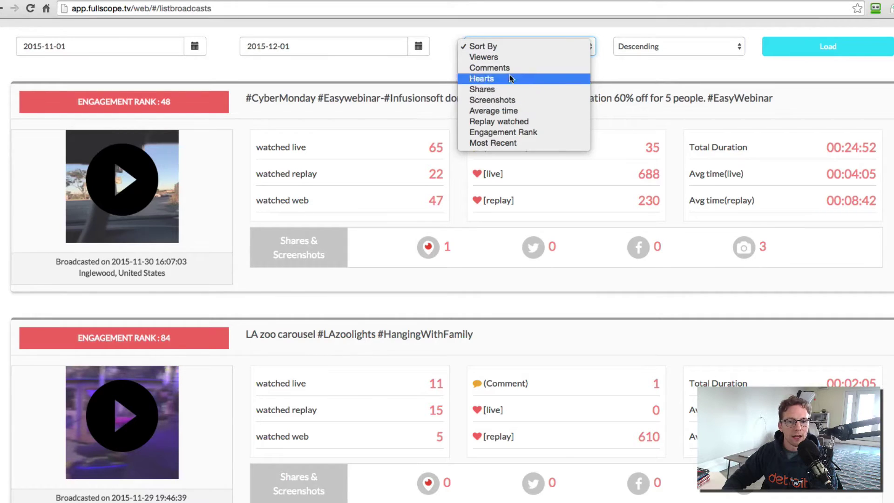
{"action": "left_click", "coordinate": [509, 132]}
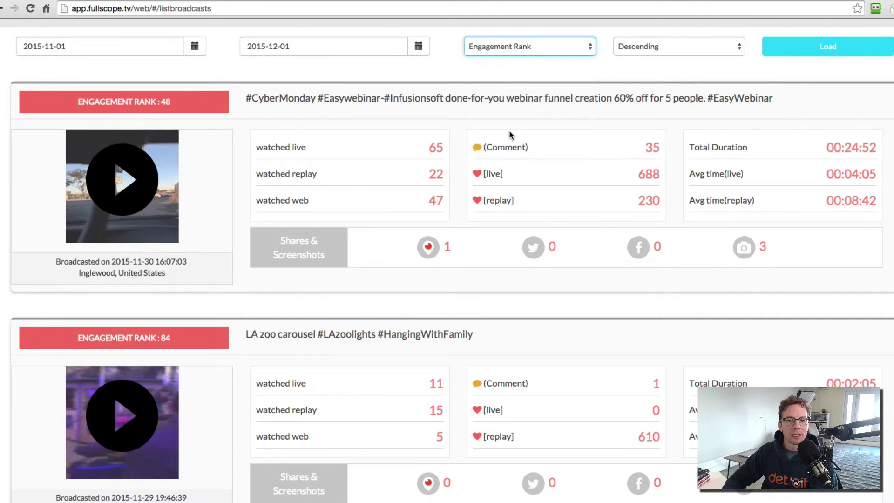
{"action": "left_click", "coordinate": [812, 46]}
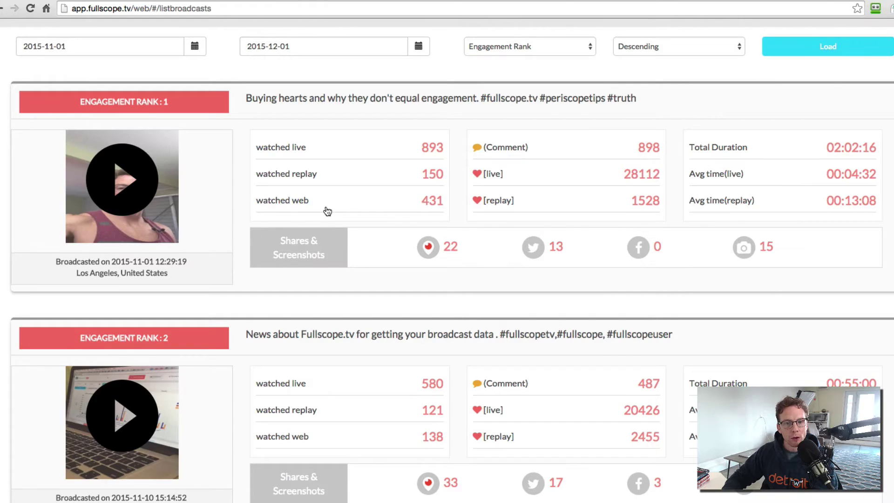
Re-sort the broadcast list by Comments and reload it
{"action": "scroll", "coordinate": [327, 211], "scroll_direction": "down", "scroll_amount": 5}
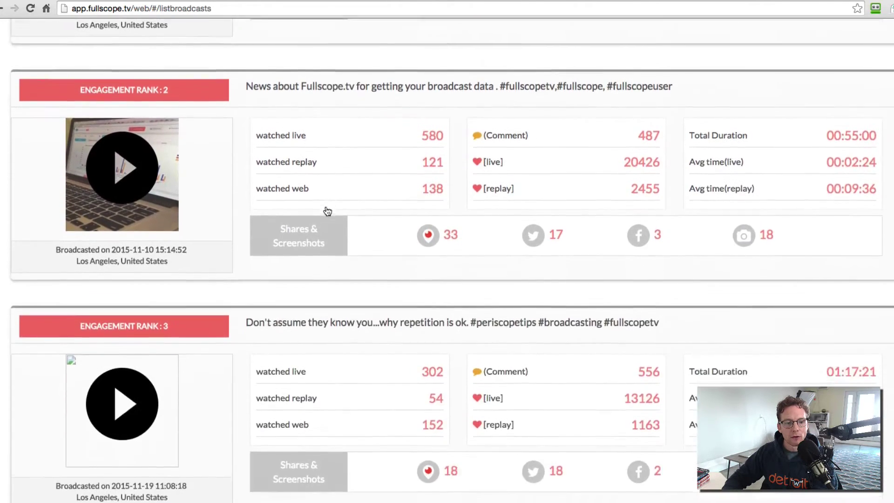
{"action": "scroll", "coordinate": [327, 211], "scroll_direction": "down", "scroll_amount": 10}
{"action": "scroll", "coordinate": [328, 211], "scroll_direction": "up", "scroll_amount": 15}
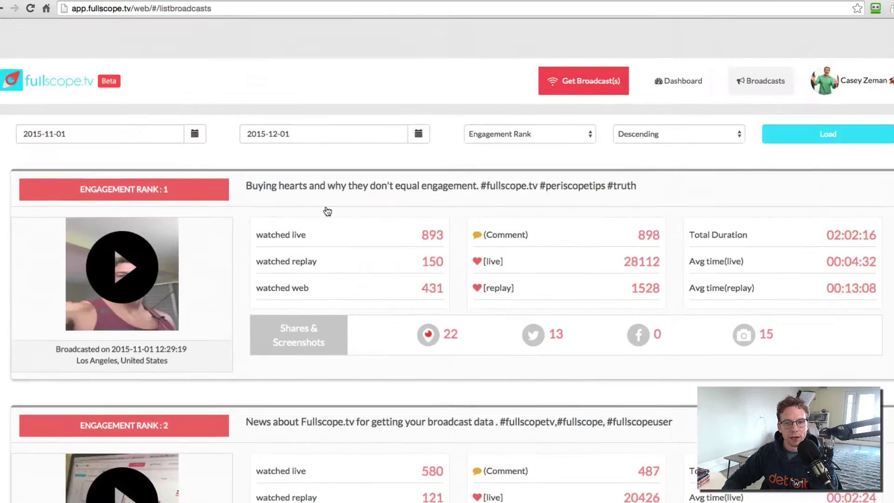
{"action": "scroll", "coordinate": [327, 210], "scroll_direction": "down", "scroll_amount": 1}
{"action": "left_click", "coordinate": [552, 88]}
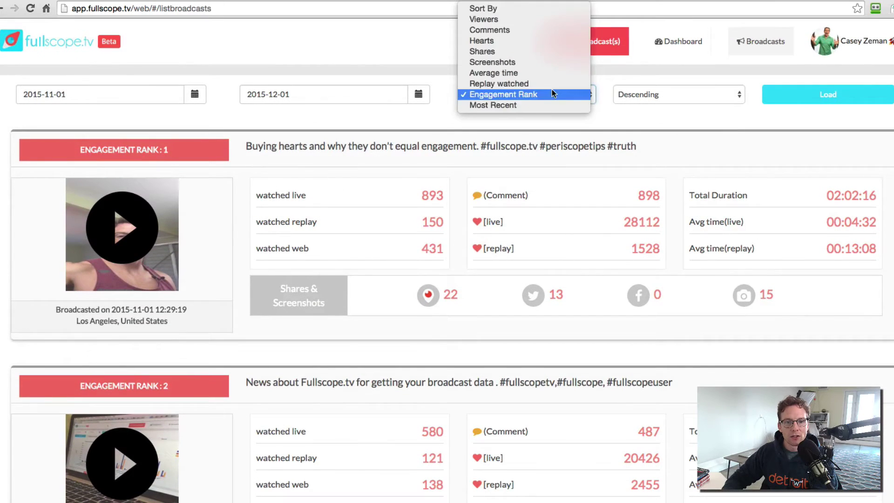
{"action": "left_click", "coordinate": [484, 31]}
{"action": "left_click", "coordinate": [819, 94]}
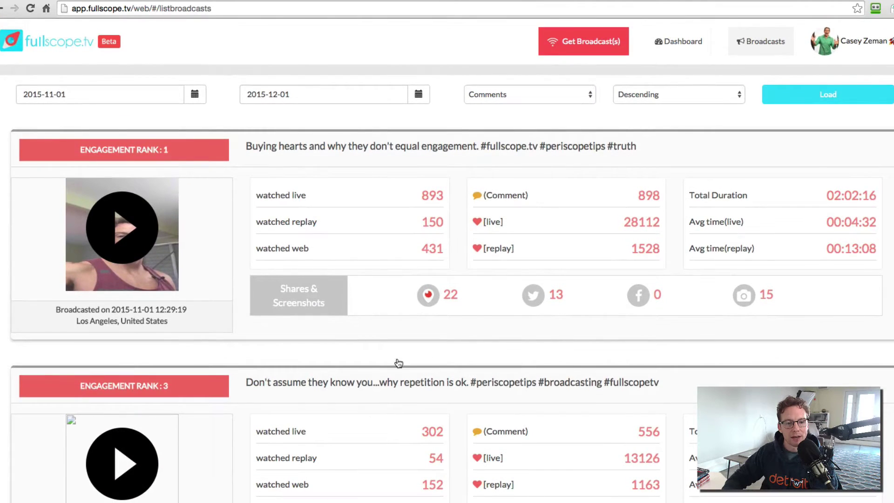
Reload the broadcast list sorted by Hearts, then by Screenshots
{"action": "left_click", "coordinate": [498, 90]}
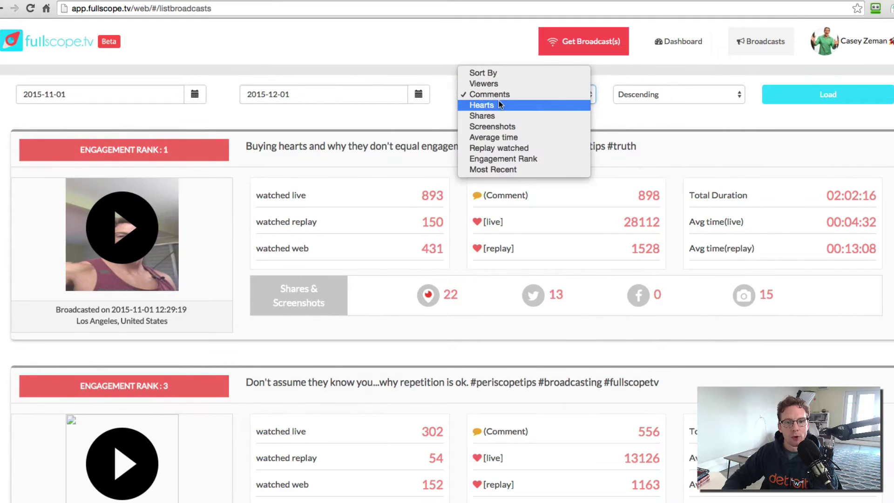
{"action": "left_click", "coordinate": [499, 106]}
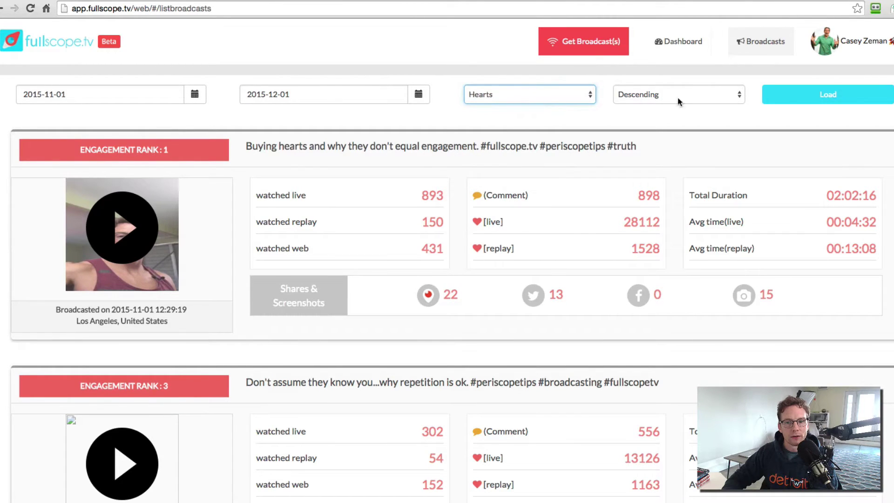
{"action": "left_click", "coordinate": [809, 93]}
{"action": "left_click", "coordinate": [507, 93]}
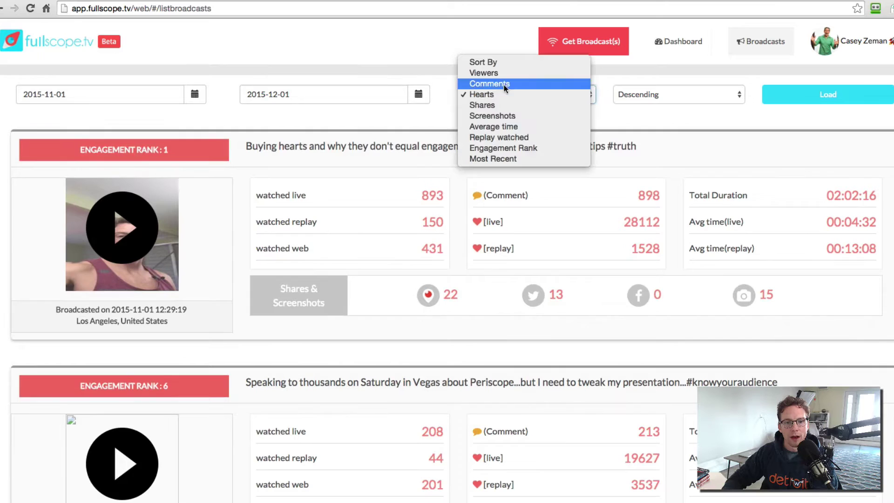
{"action": "left_click", "coordinate": [499, 114]}
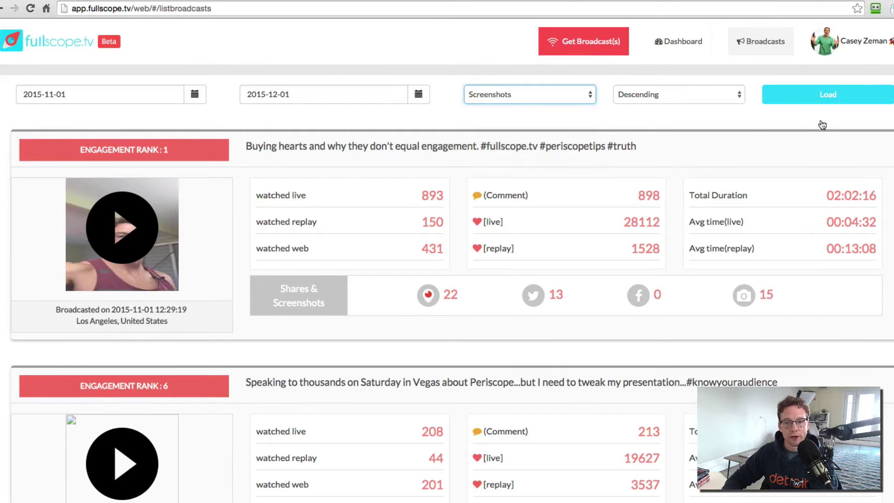
{"action": "left_click", "coordinate": [853, 103]}
Return to Engagement Rank order and open the top 'Buying hearts' broadcast
{"action": "scroll", "coordinate": [363, 273], "scroll_direction": "down", "scroll_amount": 5}
{"action": "scroll", "coordinate": [364, 274], "scroll_direction": "up", "scroll_amount": 6}
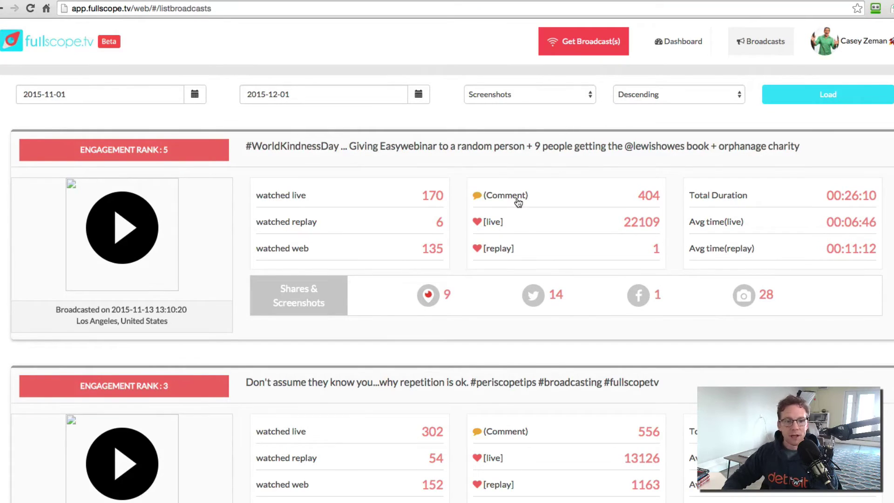
{"action": "left_click", "coordinate": [514, 94]}
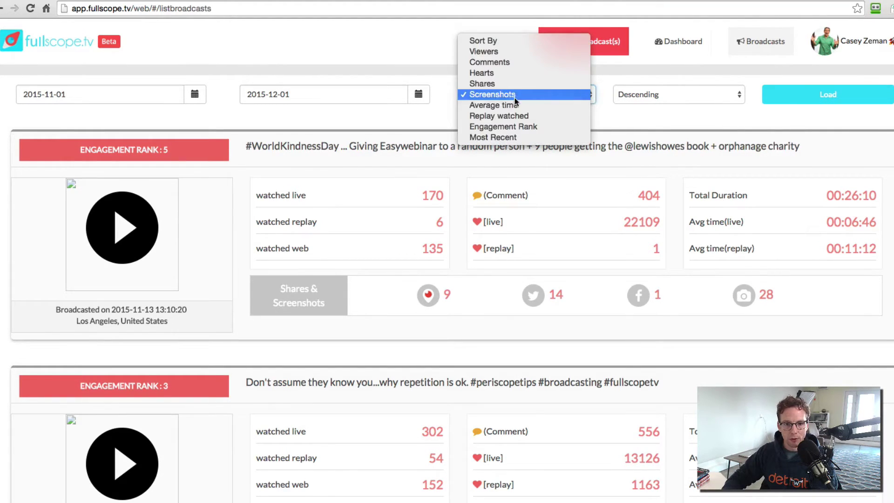
{"action": "left_click", "coordinate": [518, 125]}
{"action": "left_click", "coordinate": [821, 96]}
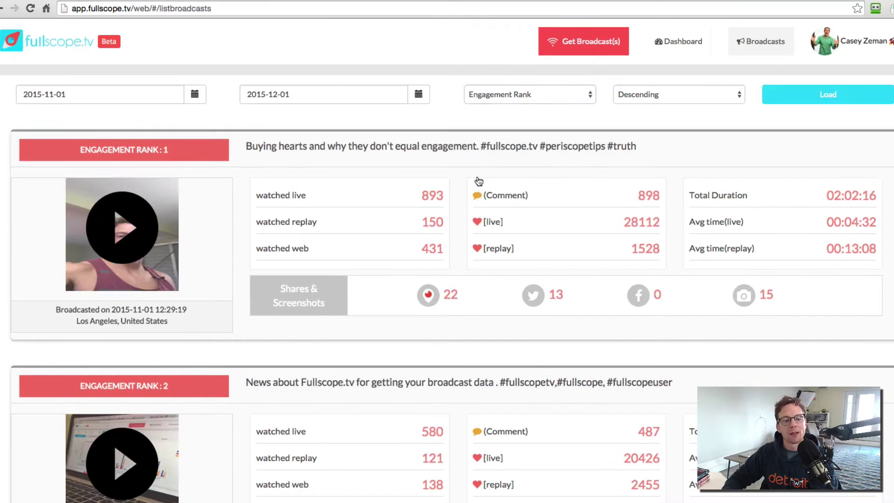
{"action": "left_click", "coordinate": [409, 148]}
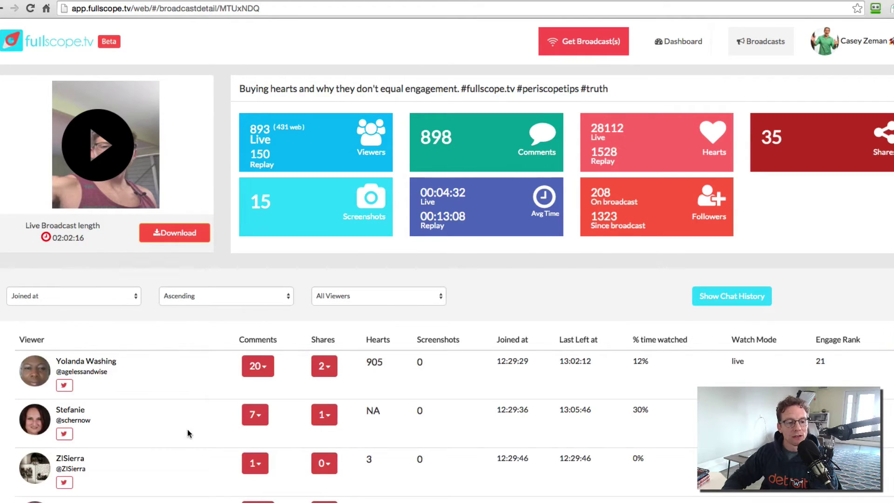
Order the viewer table by Overall Engagement, descending, so engage rank 1 leads
{"action": "left_click", "coordinate": [90, 302]}
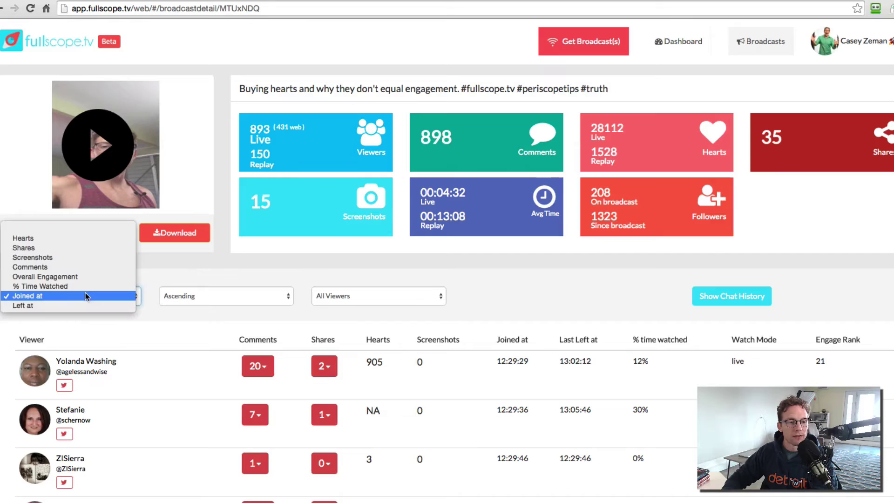
{"action": "key", "text": "Escape"}
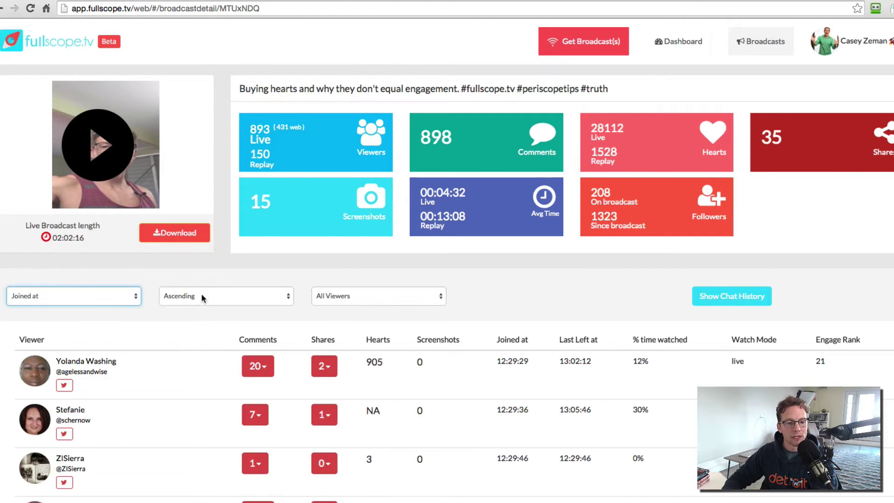
{"action": "key", "text": "Up"}
{"action": "left_click", "coordinate": [221, 295]}
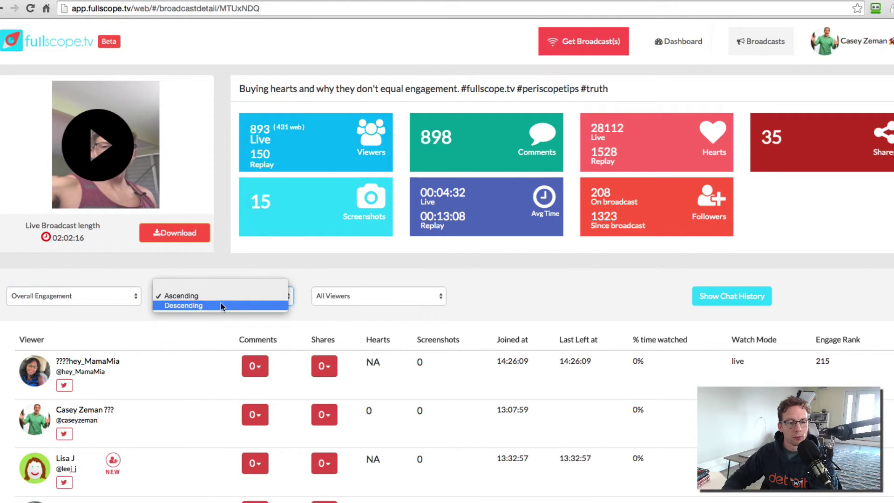
{"action": "key", "text": "Escape"}
{"action": "key", "text": "Down"}
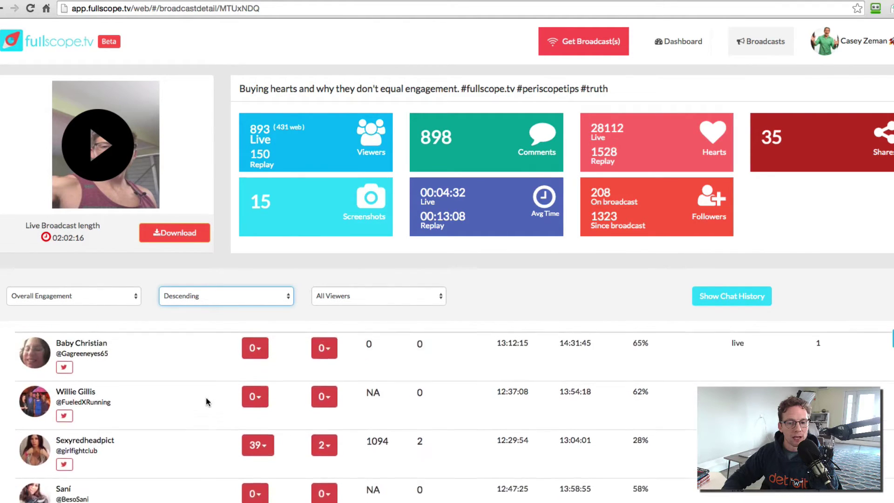
{"action": "left_click", "coordinate": [385, 294]}
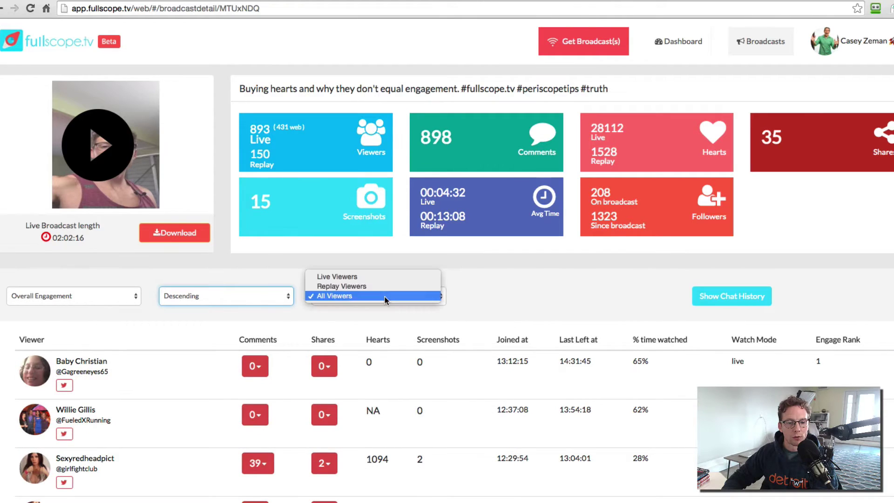
{"action": "left_click", "coordinate": [361, 277]}
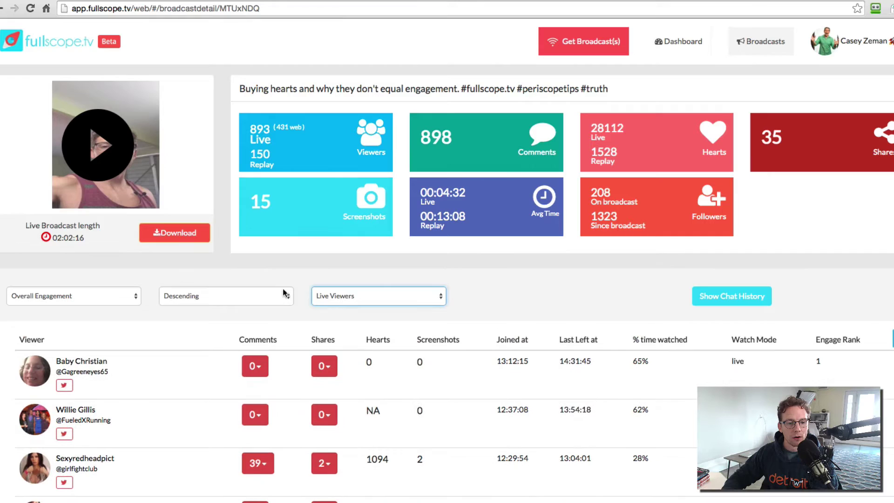
{"action": "left_click", "coordinate": [258, 296]}
{"action": "left_click", "coordinate": [239, 293]}
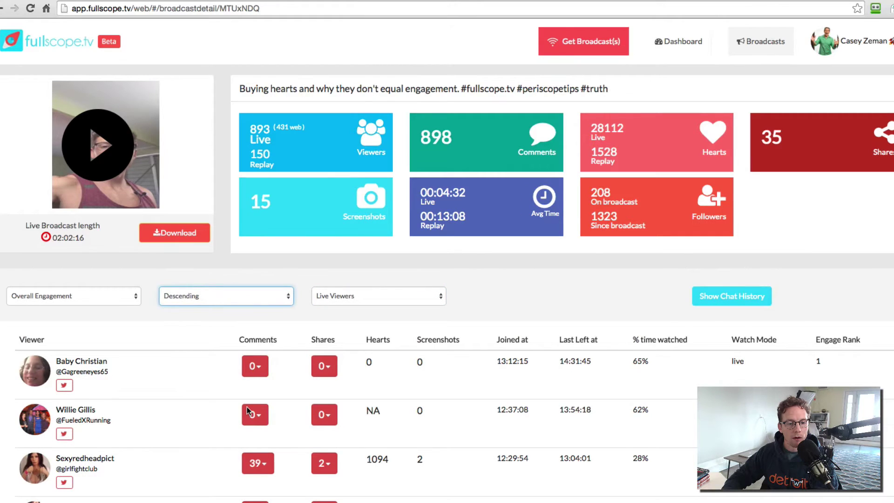
{"action": "scroll", "coordinate": [247, 412], "scroll_direction": "down", "scroll_amount": 4}
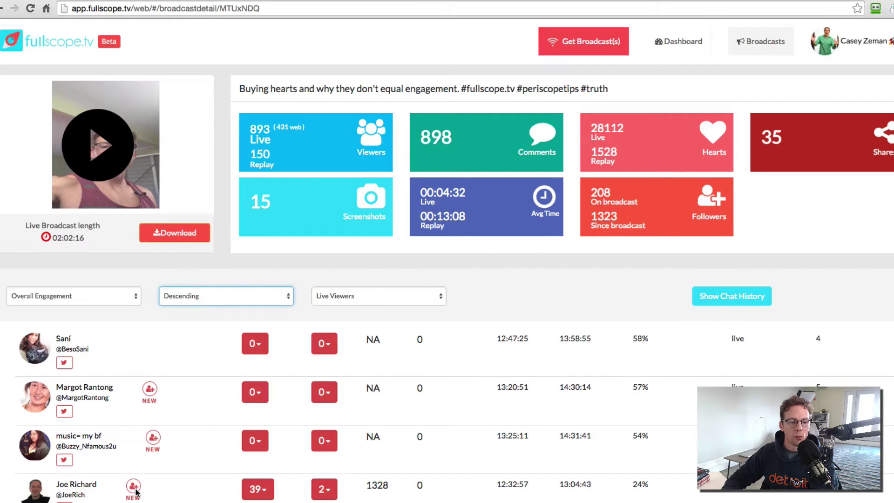
{"action": "scroll", "coordinate": [130, 489], "scroll_direction": "down", "scroll_amount": 2}
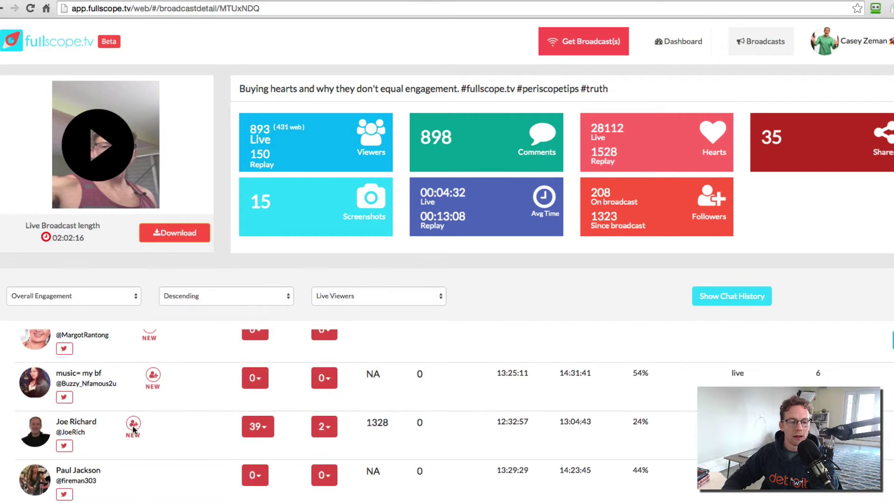
{"action": "scroll", "coordinate": [151, 392], "scroll_direction": "up", "scroll_amount": 3}
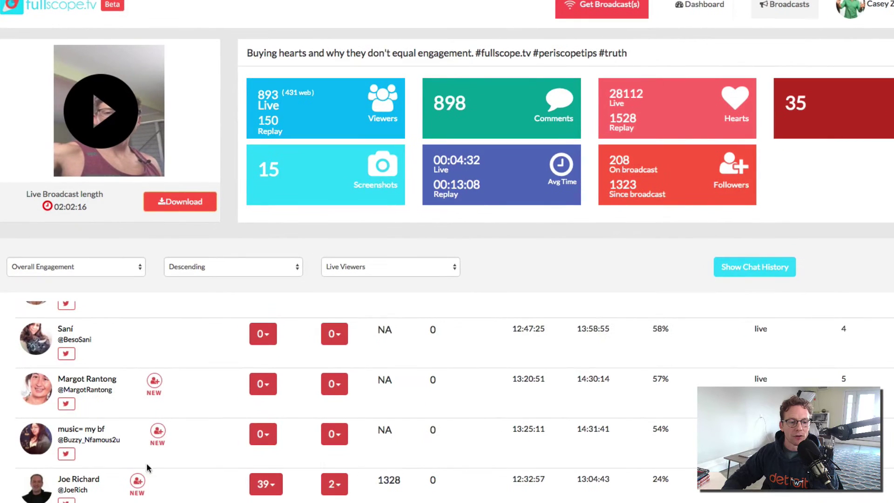
{"action": "scroll", "coordinate": [148, 454], "scroll_direction": "down", "scroll_amount": 3}
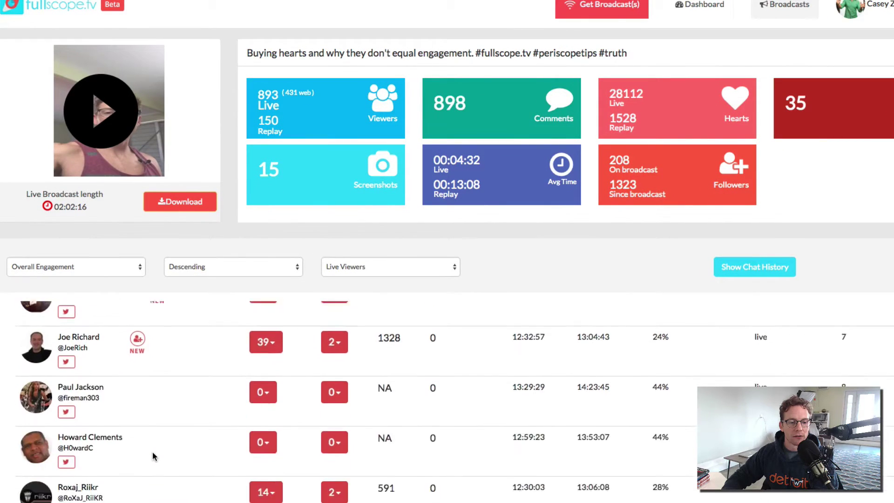
{"action": "scroll", "coordinate": [152, 454], "scroll_direction": "down", "scroll_amount": 3}
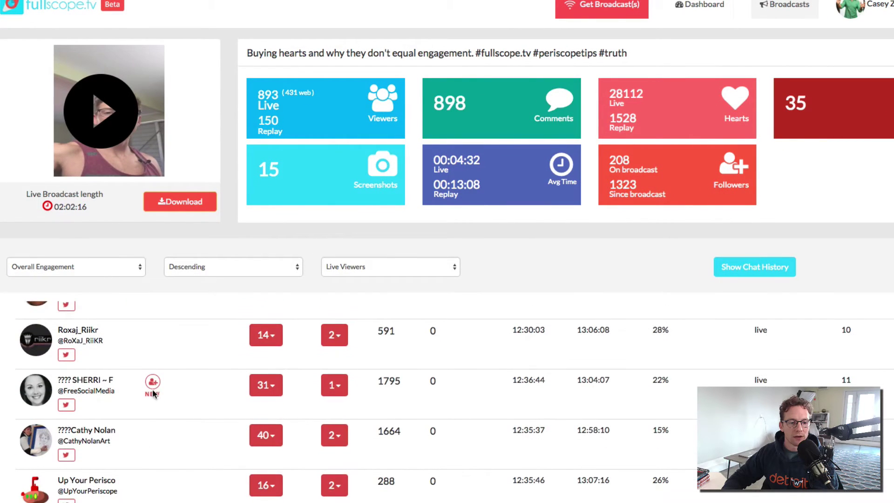
{"action": "scroll", "coordinate": [152, 427], "scroll_direction": "down", "scroll_amount": 5}
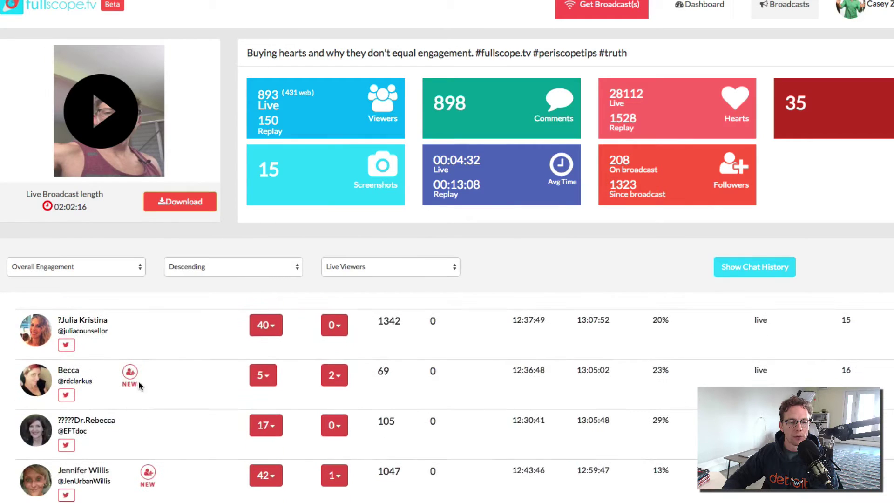
{"action": "scroll", "coordinate": [123, 387], "scroll_direction": "down", "scroll_amount": 8}
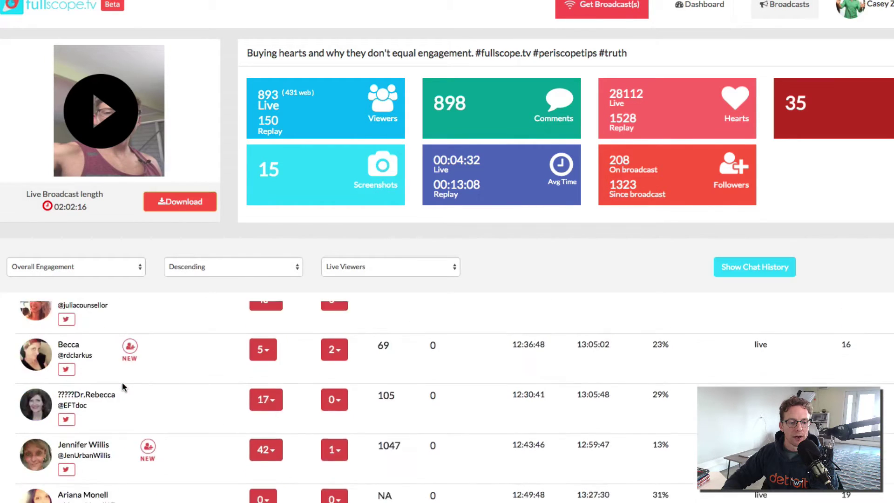
{"action": "scroll", "coordinate": [123, 388], "scroll_direction": "up", "scroll_amount": 15}
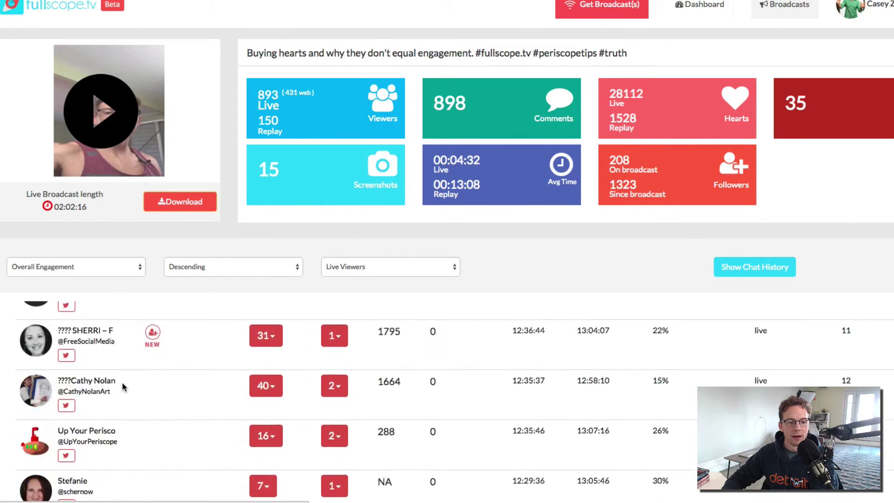
{"action": "left_click", "coordinate": [272, 442]}
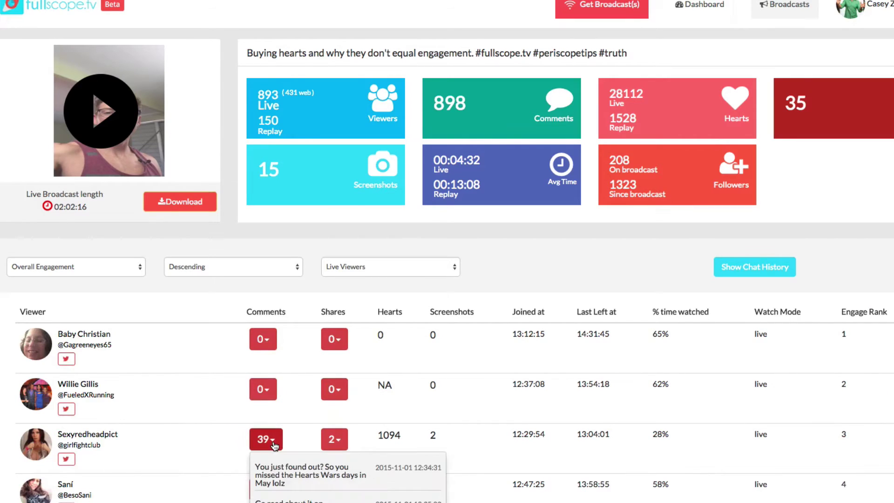
{"action": "scroll", "coordinate": [274, 446], "scroll_direction": "down", "scroll_amount": 3}
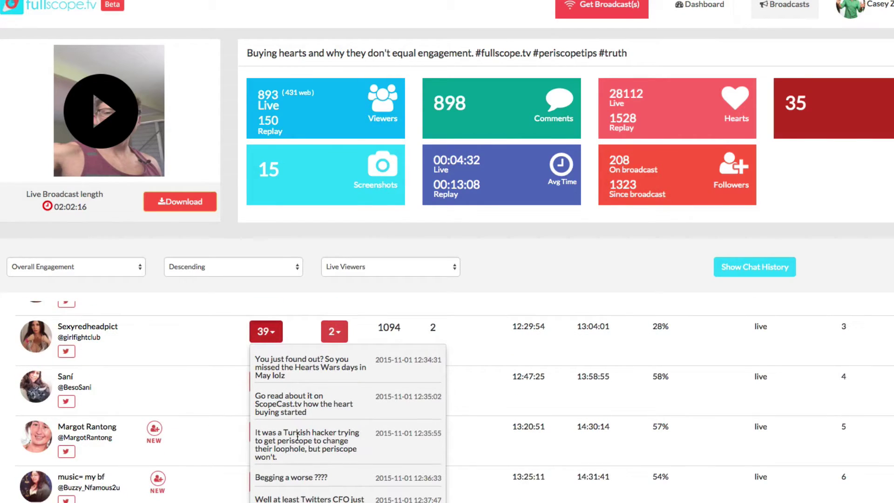
{"action": "scroll", "coordinate": [297, 436], "scroll_direction": "down", "scroll_amount": 5}
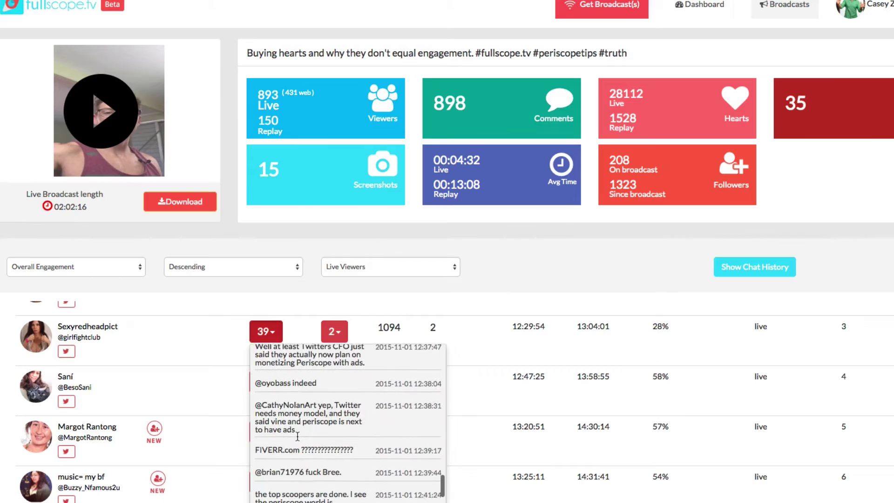
{"action": "scroll", "coordinate": [296, 424], "scroll_direction": "down", "scroll_amount": 1}
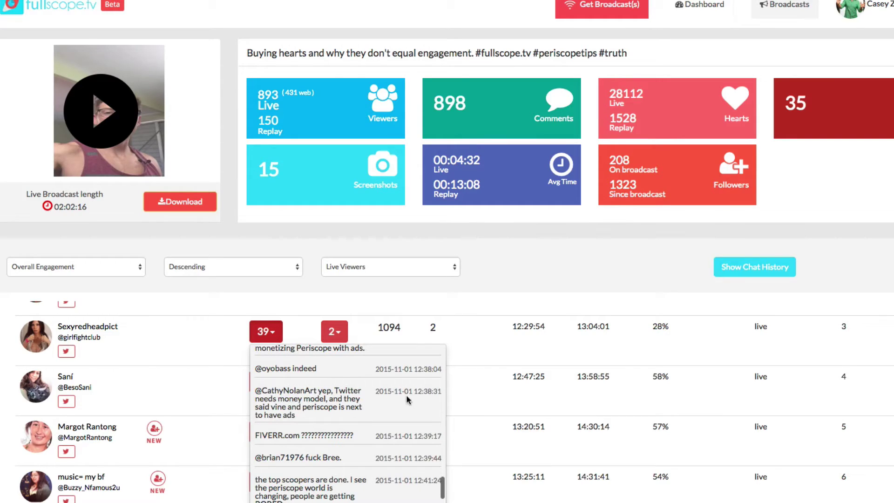
{"action": "triple_click", "coordinate": [375, 393]}
{"action": "left_click", "coordinate": [381, 405]}
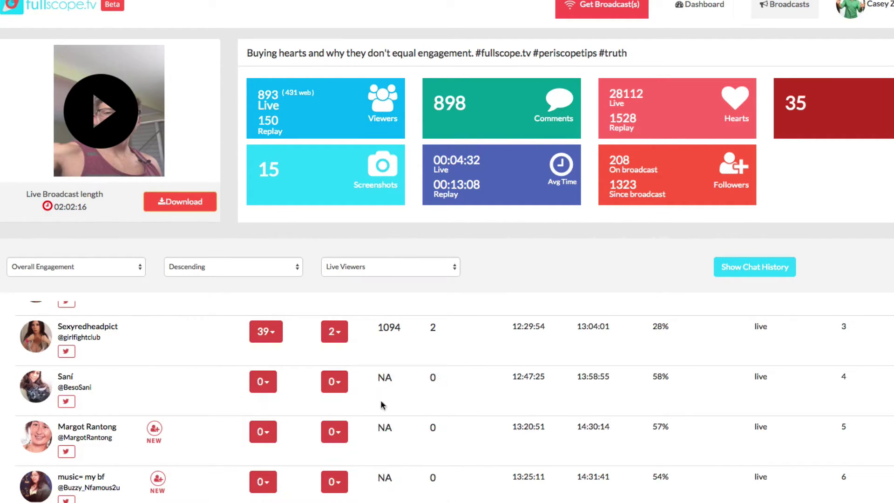
{"action": "left_click", "coordinate": [275, 337]}
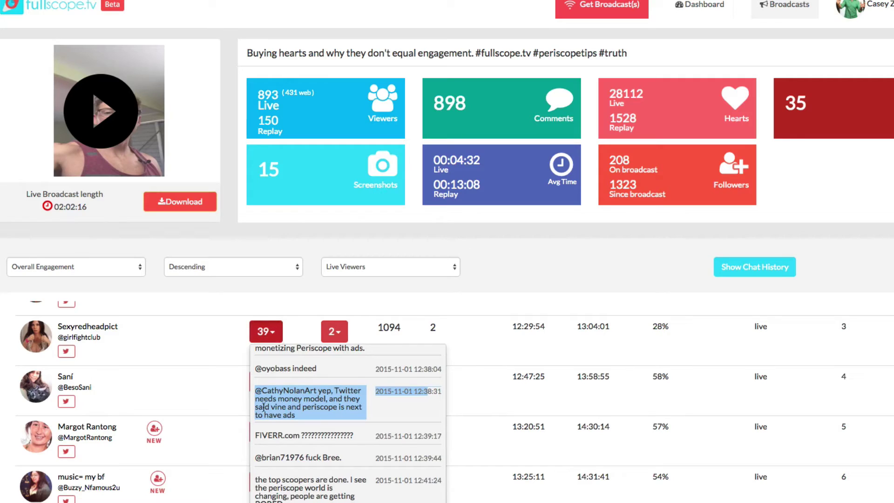
{"action": "scroll", "coordinate": [300, 398], "scroll_direction": "up", "scroll_amount": 5}
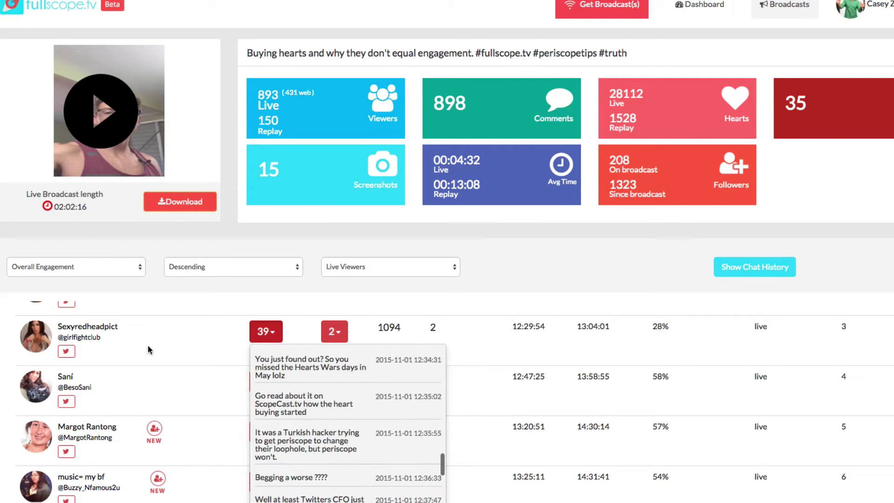
{"action": "left_click", "coordinate": [186, 348]}
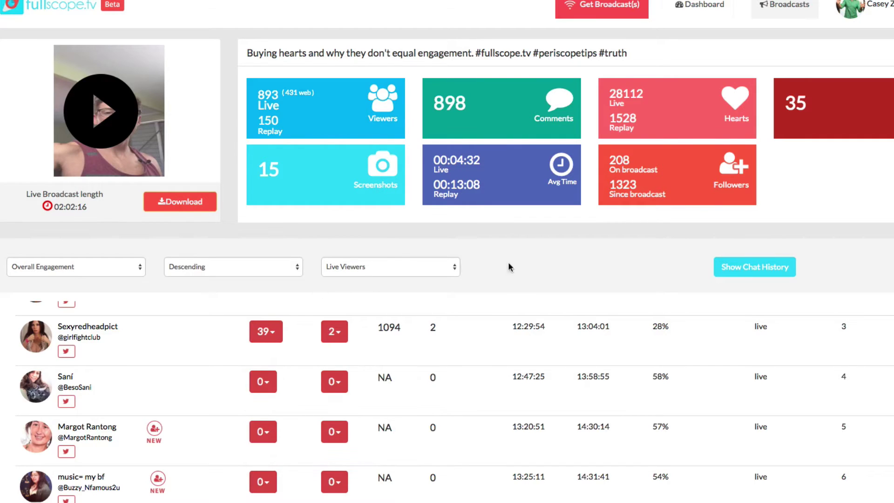
Show the chat history and scroll through the broadcast's comments with their timestamps
{"action": "left_click", "coordinate": [750, 271]}
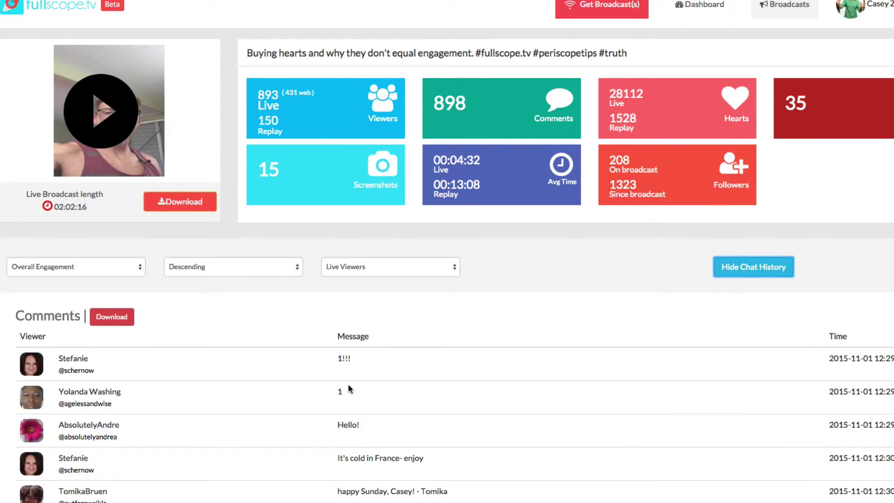
{"action": "scroll", "coordinate": [349, 389], "scroll_direction": "down", "scroll_amount": 5}
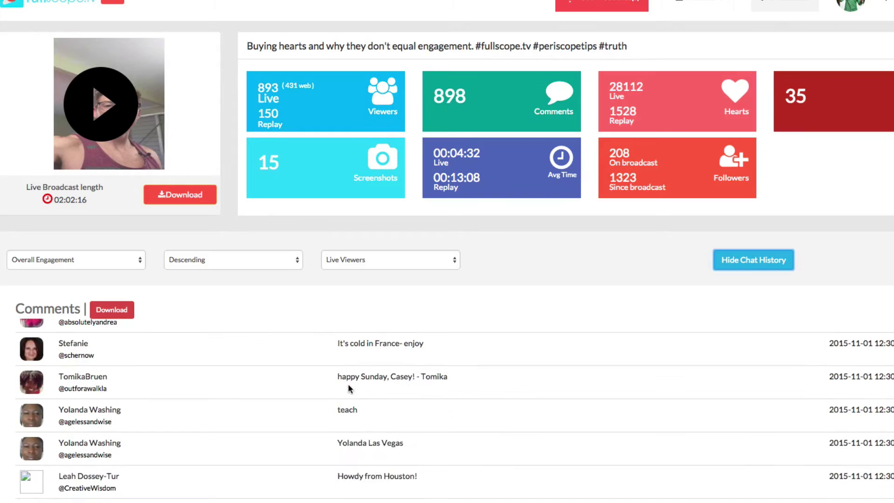
{"action": "scroll", "coordinate": [349, 389], "scroll_direction": "down", "scroll_amount": 7}
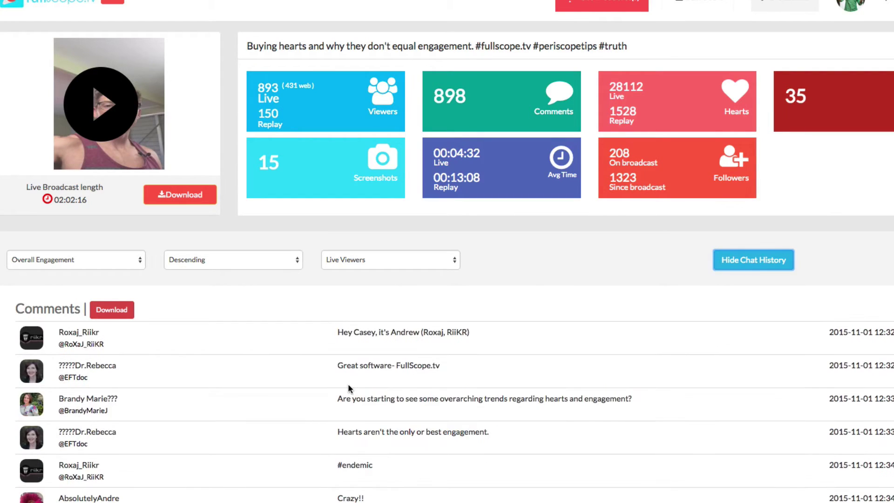
{"action": "scroll", "coordinate": [349, 389], "scroll_direction": "down", "scroll_amount": 3}
{"action": "scroll", "coordinate": [348, 385], "scroll_direction": "up", "scroll_amount": 6}
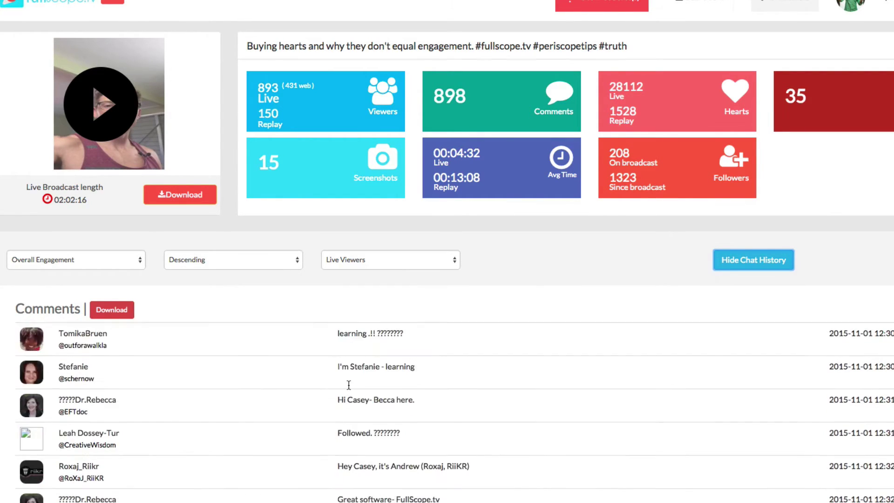
{"action": "scroll", "coordinate": [348, 385], "scroll_direction": "up", "scroll_amount": 4}
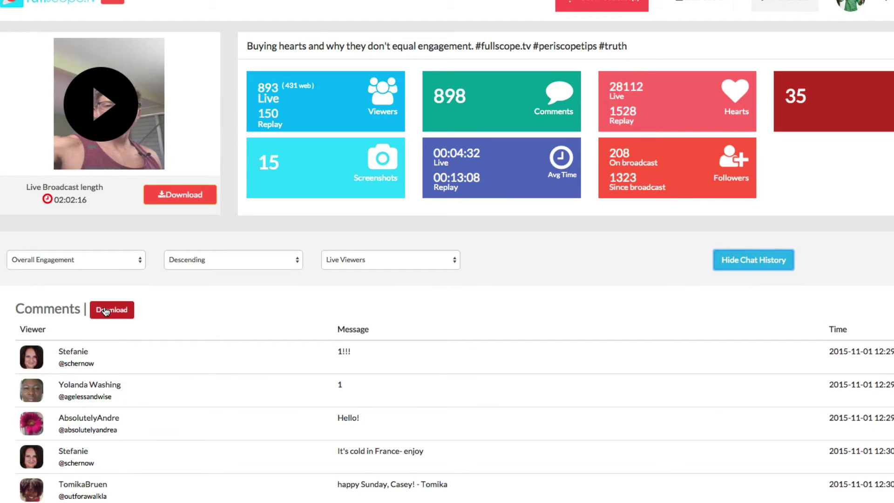
Hide the chat history and sort viewers by % Time Watched, led by a 65% viewer
{"action": "left_click", "coordinate": [723, 257]}
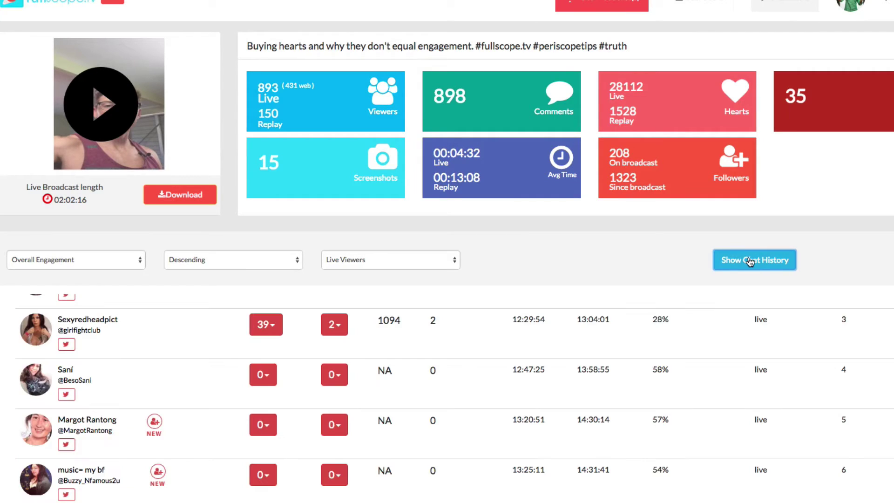
{"action": "left_click", "coordinate": [85, 259]}
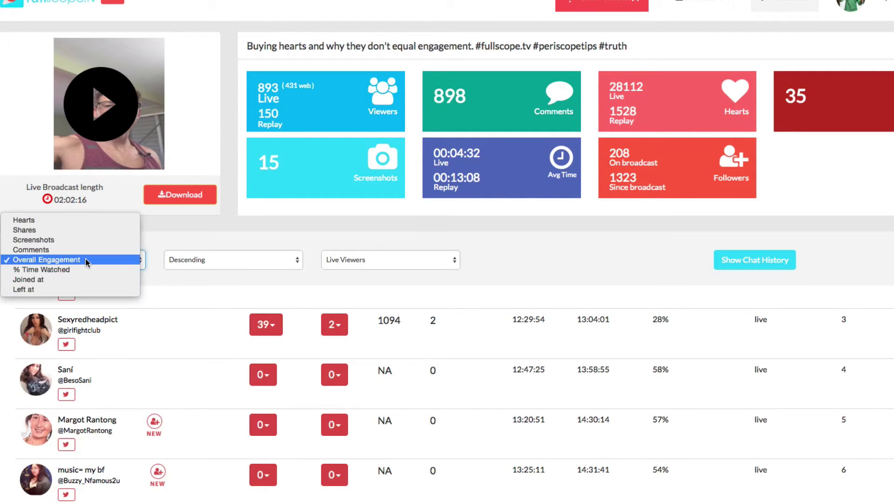
{"action": "left_click", "coordinate": [62, 269]}
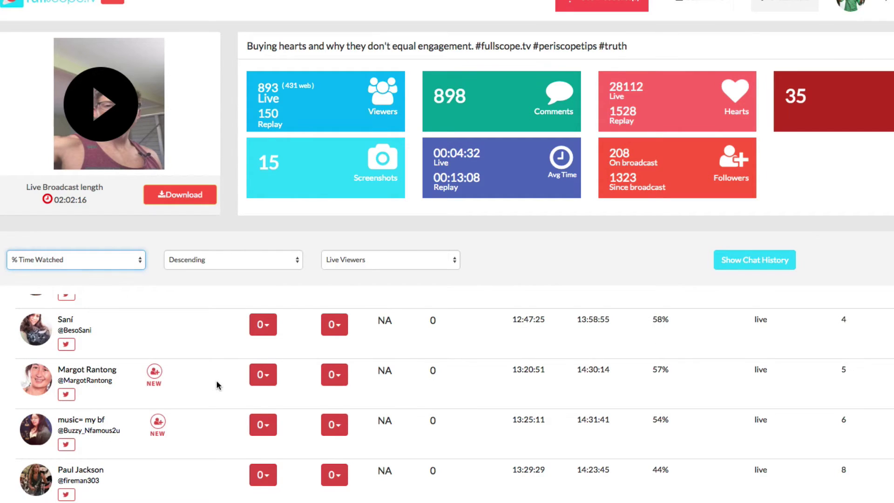
{"action": "scroll", "coordinate": [216, 385], "scroll_direction": "up", "scroll_amount": 3}
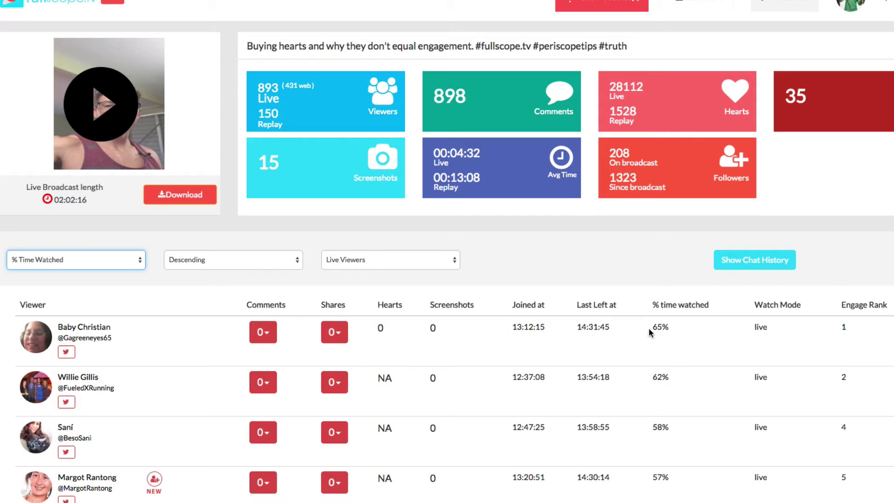
{"action": "left_click_drag", "start_coordinate": [653, 327], "coordinate": [669, 327]}
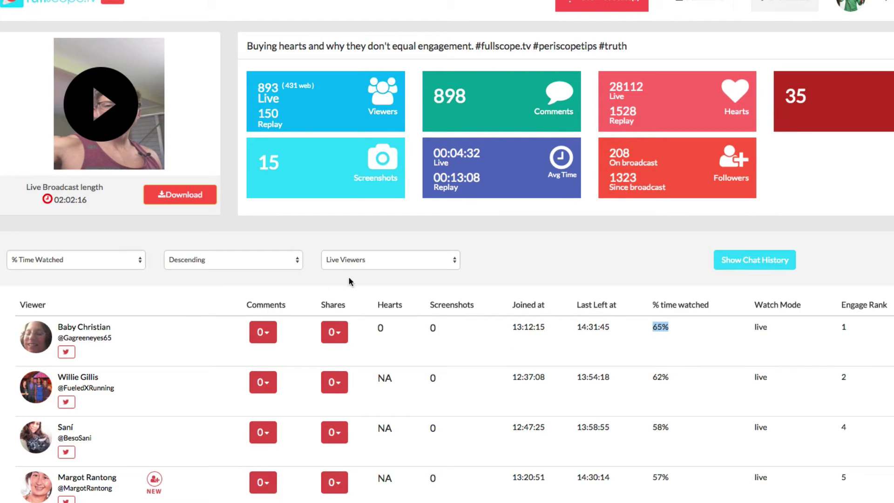
Sort viewers by Hearts and highlight the leader's 17% watched, engage rank 20 and Hearts heading
{"action": "left_click", "coordinate": [93, 266]}
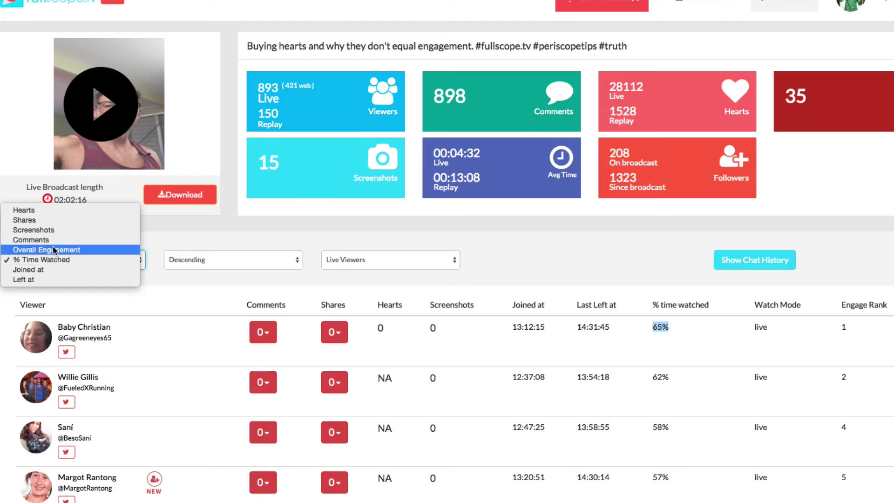
{"action": "left_click", "coordinate": [41, 210]}
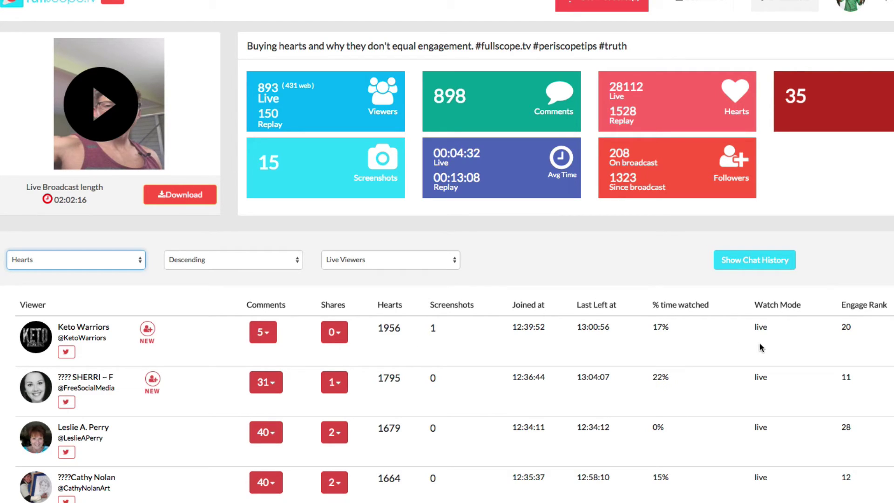
{"action": "left_click_drag", "start_coordinate": [651, 328], "coordinate": [674, 326]}
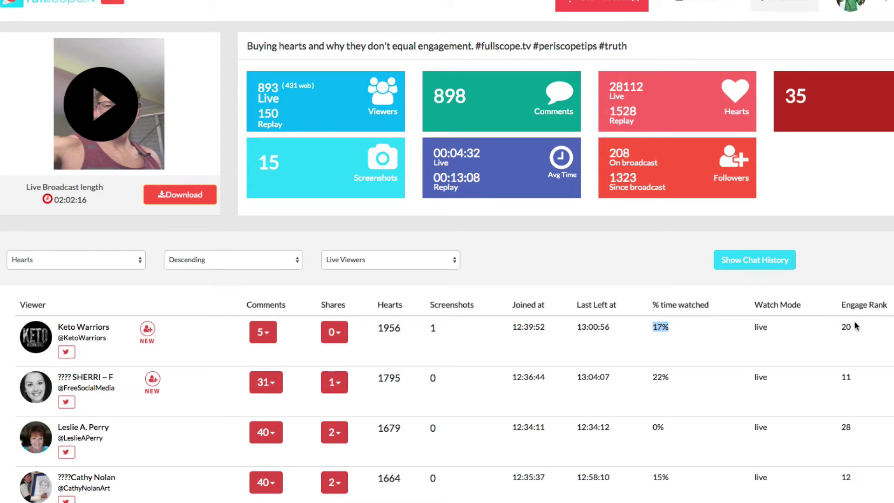
{"action": "left_click_drag", "start_coordinate": [852, 328], "coordinate": [839, 327]}
{"action": "left_click_drag", "start_coordinate": [404, 303], "coordinate": [377, 305]}
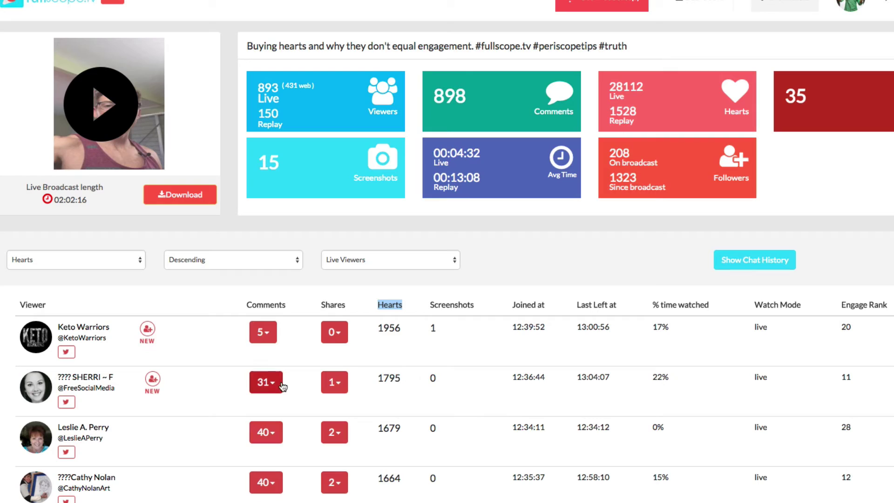
Sort viewers by Shares and check where the top viewer shared the broadcast
{"action": "left_click", "coordinate": [106, 258]}
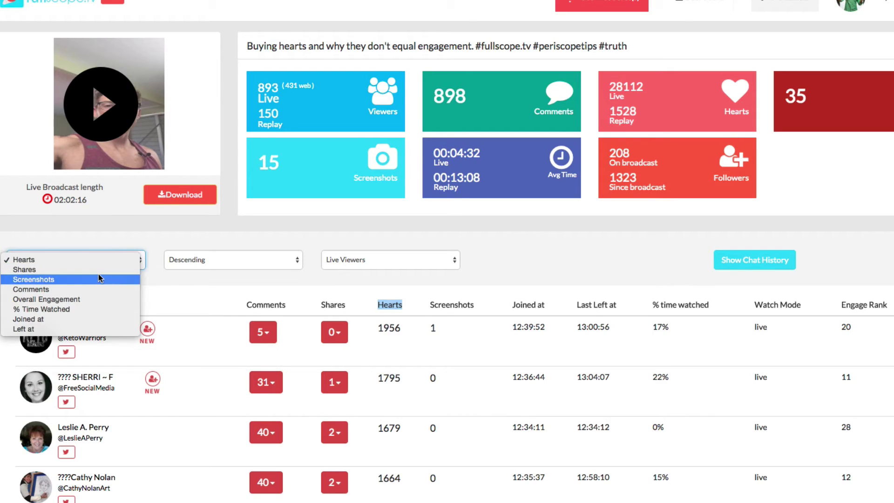
{"action": "left_click", "coordinate": [96, 269]}
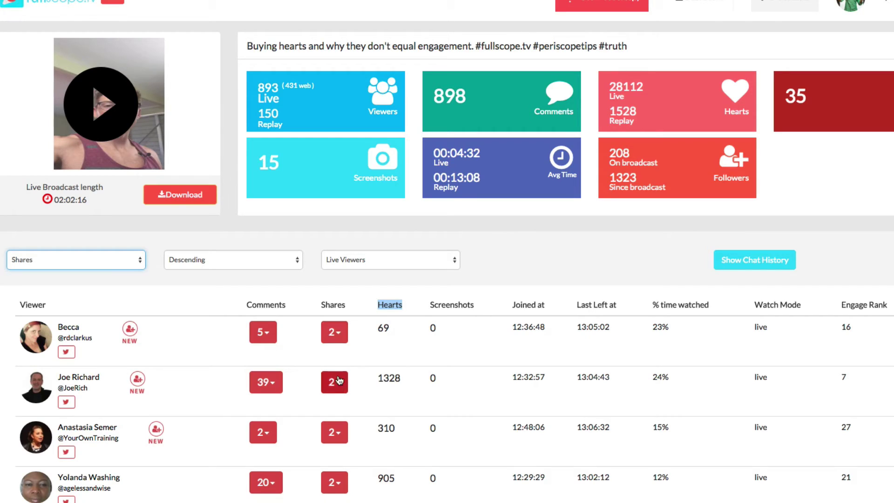
{"action": "scroll", "coordinate": [334, 447], "scroll_direction": "down", "scroll_amount": 2}
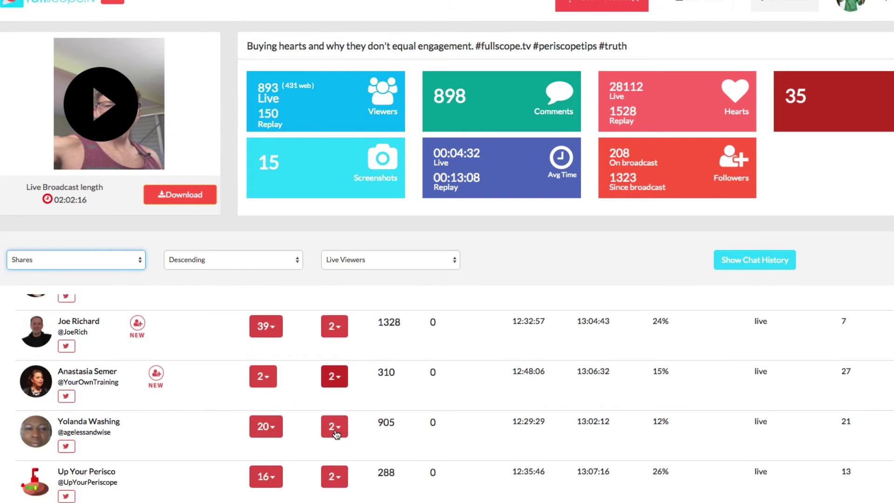
{"action": "scroll", "coordinate": [331, 452], "scroll_direction": "up", "scroll_amount": 3}
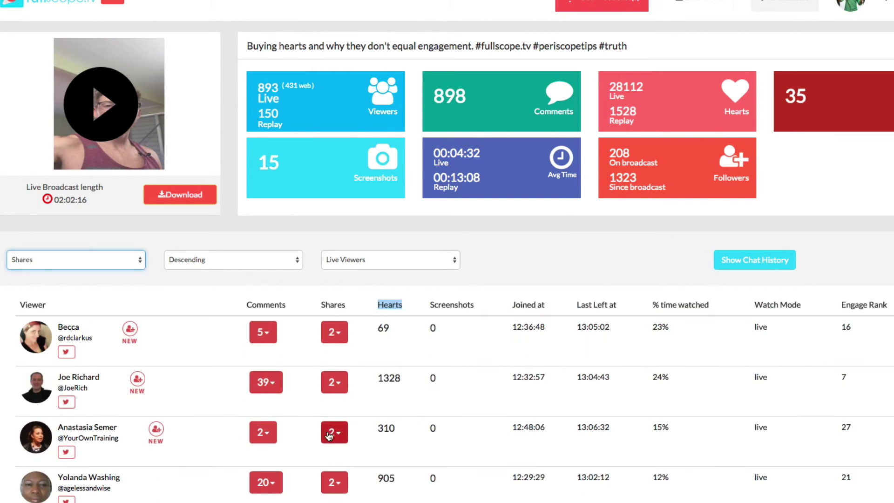
{"action": "left_click", "coordinate": [338, 338]}
{"action": "left_click", "coordinate": [311, 381]}
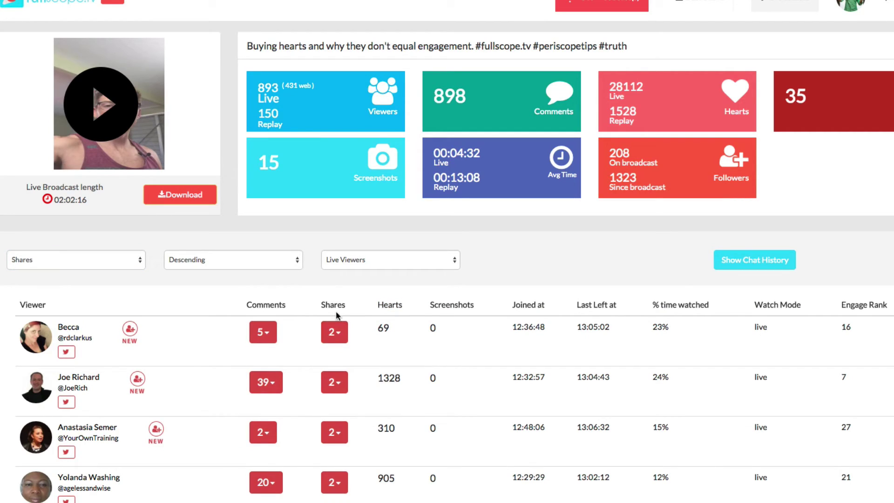
Scroll the table and open the sort criteria list, closing it unchanged
{"action": "scroll", "coordinate": [341, 427], "scroll_direction": "down", "scroll_amount": 3}
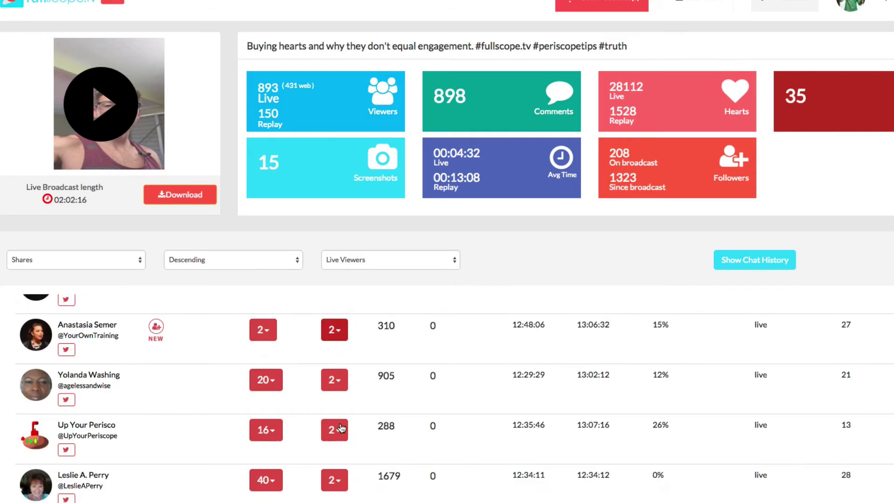
{"action": "scroll", "coordinate": [340, 425], "scroll_direction": "down", "scroll_amount": 2}
{"action": "scroll", "coordinate": [339, 422], "scroll_direction": "up", "scroll_amount": 6}
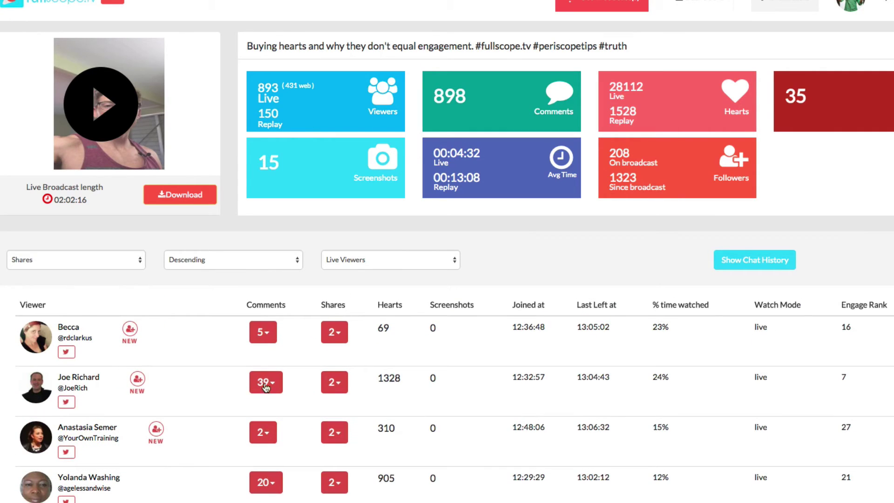
{"action": "left_click", "coordinate": [103, 260]}
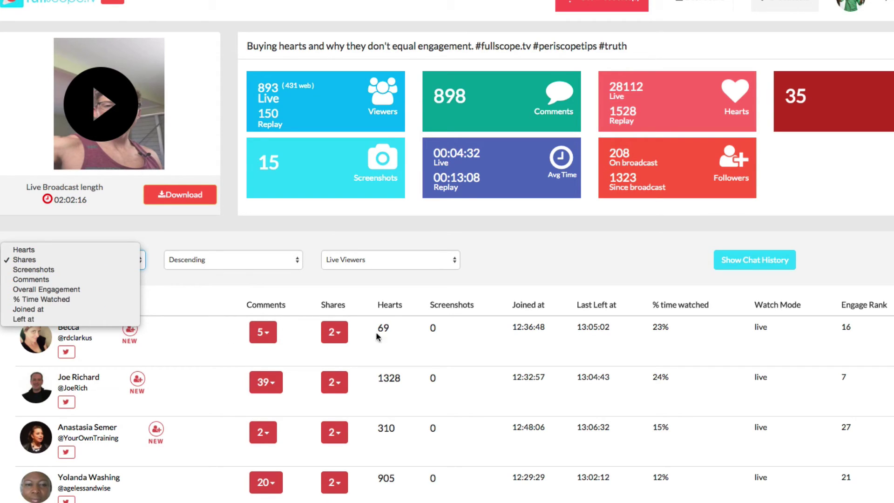
{"action": "left_click", "coordinate": [244, 357]}
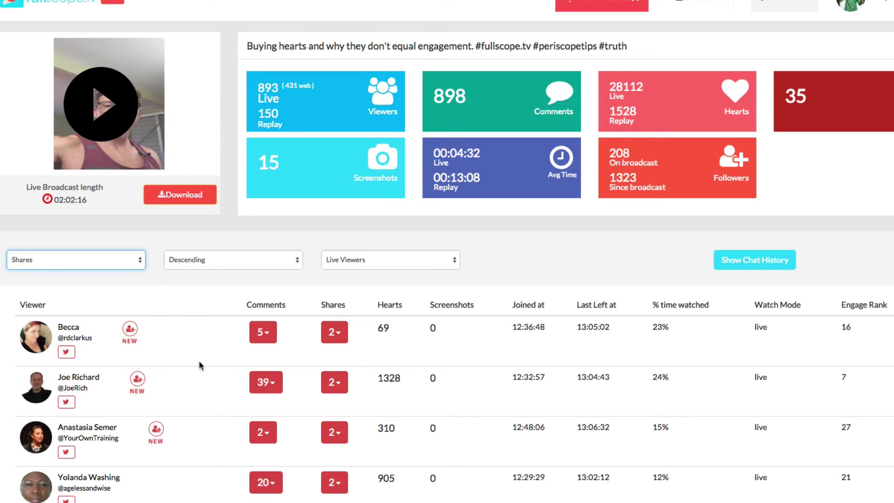
Sort viewers by Comments so the two 42-comment viewers lead
{"action": "left_click", "coordinate": [131, 260]}
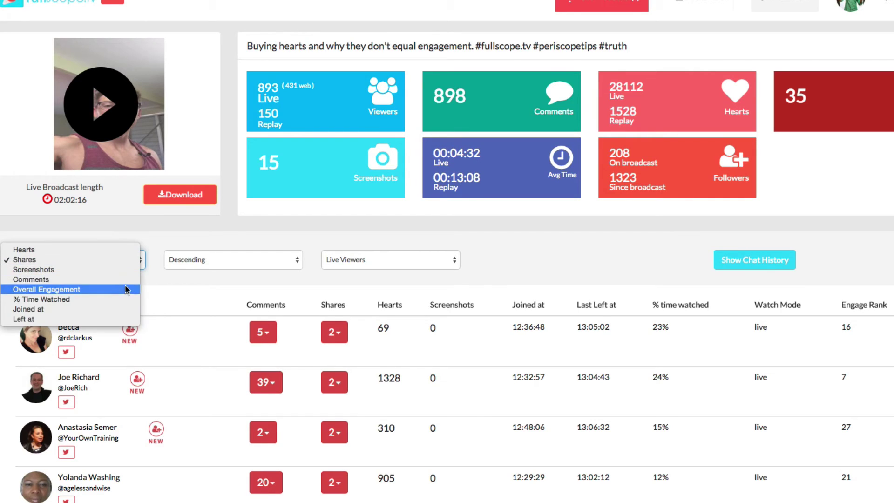
{"action": "left_click", "coordinate": [123, 279]}
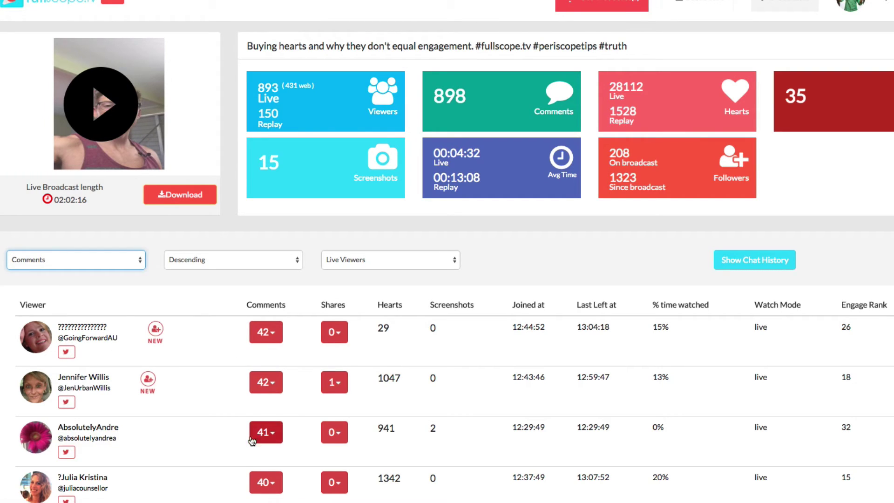
{"action": "scroll", "coordinate": [249, 440], "scroll_direction": "down", "scroll_amount": 2}
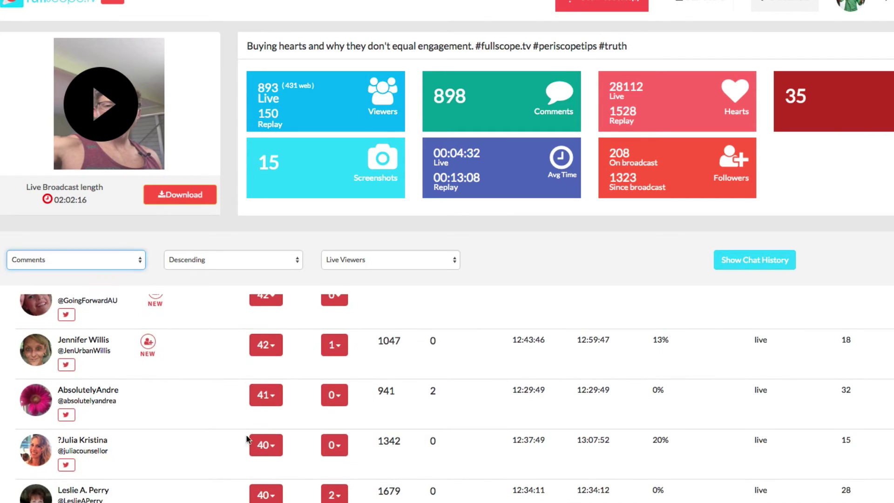
{"action": "scroll", "coordinate": [277, 356], "scroll_direction": "up", "scroll_amount": 2}
Inspect the top viewers' comments and share details, then highlight the Followers tile figures
{"action": "left_click", "coordinate": [270, 339]}
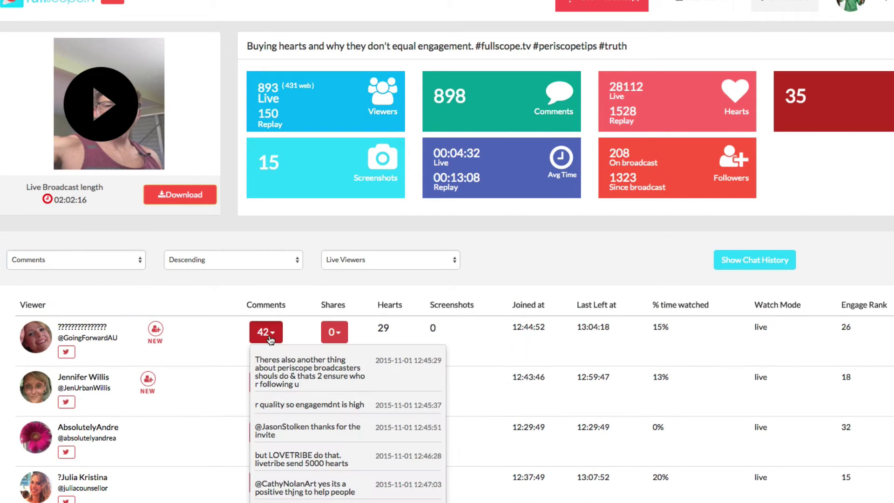
{"action": "left_click", "coordinate": [233, 390]}
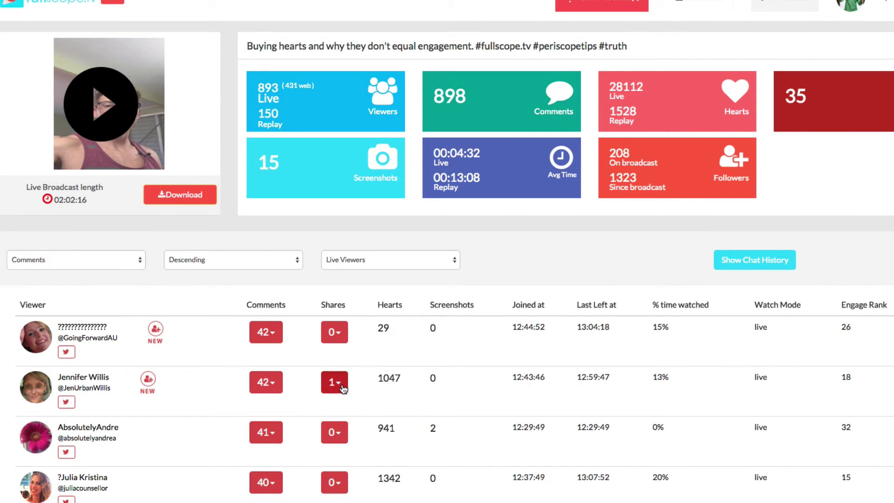
{"action": "left_click", "coordinate": [342, 388]}
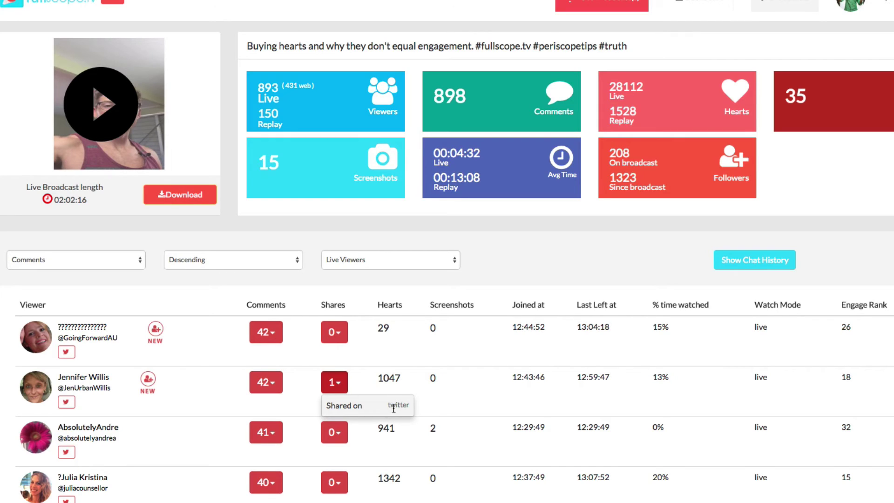
{"action": "left_click", "coordinate": [390, 387]}
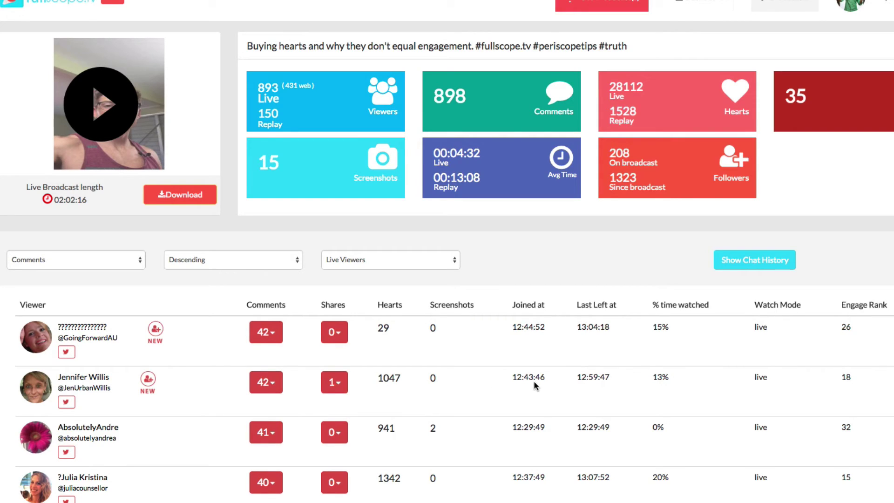
{"action": "left_click_drag", "start_coordinate": [638, 181], "coordinate": [744, 159]}
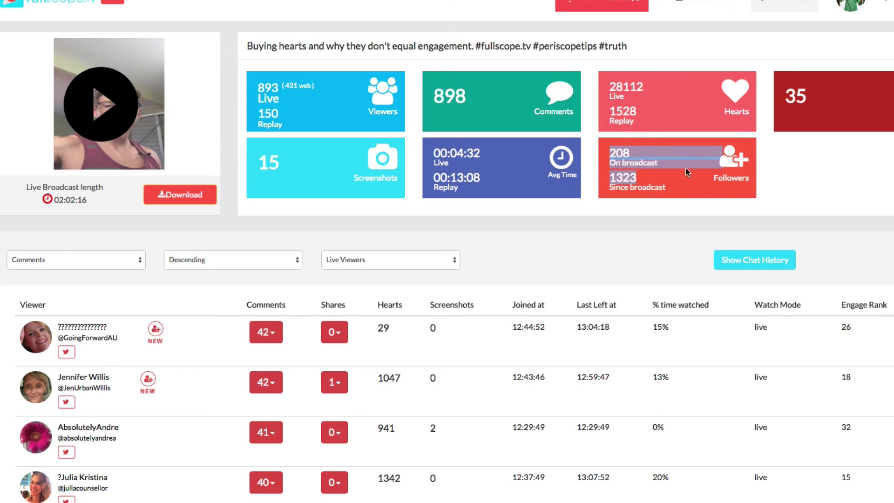
{"action": "left_click", "coordinate": [611, 156]}
{"action": "left_click_drag", "start_coordinate": [612, 155], "coordinate": [610, 181]}
{"action": "left_click", "coordinate": [671, 184]}
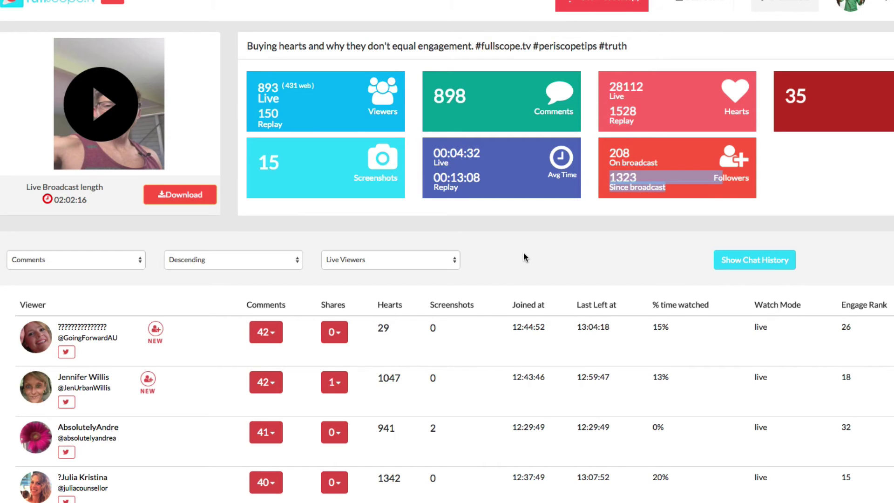
{"action": "scroll", "coordinate": [523, 257], "scroll_direction": "up", "scroll_amount": 1}
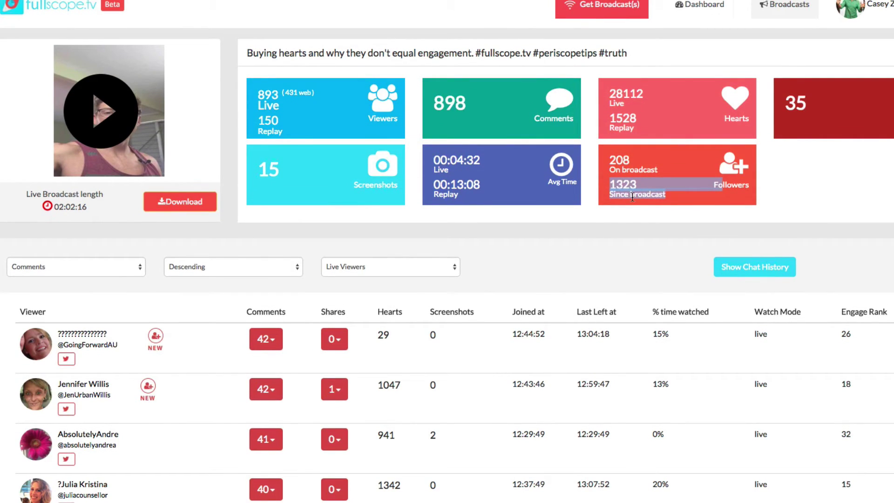
{"action": "left_click", "coordinate": [611, 184]}
{"action": "left_click_drag", "start_coordinate": [611, 184], "coordinate": [644, 186]}
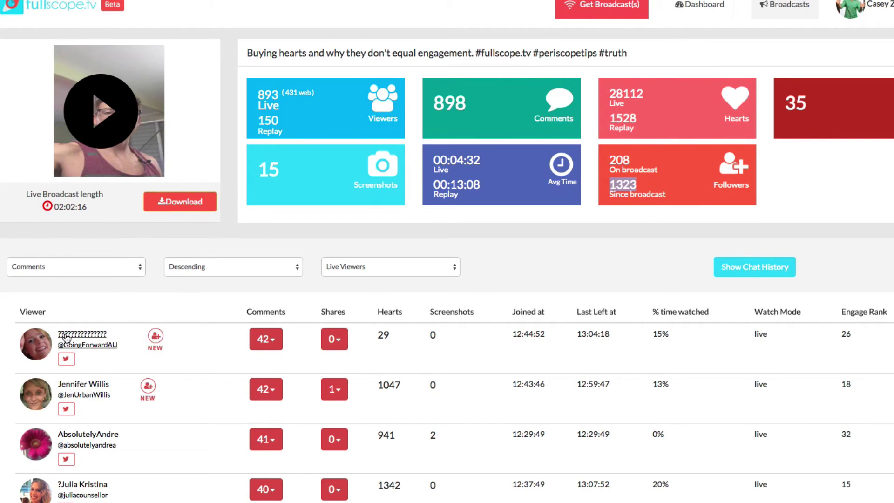
Tweet the top commenting viewer a thank-you for their hearts and comments
{"action": "left_click", "coordinate": [65, 359]}
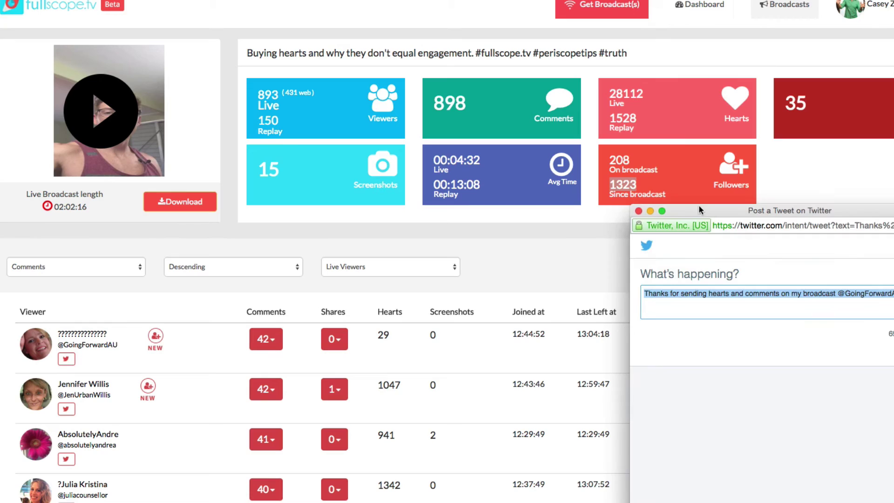
{"action": "left_click_drag", "start_coordinate": [700, 209], "coordinate": [472, 131]}
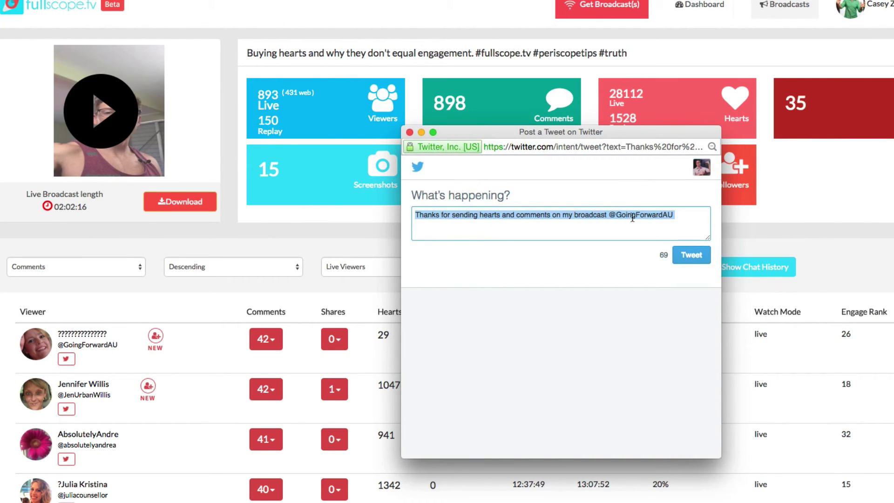
{"action": "left_click", "coordinate": [698, 262]}
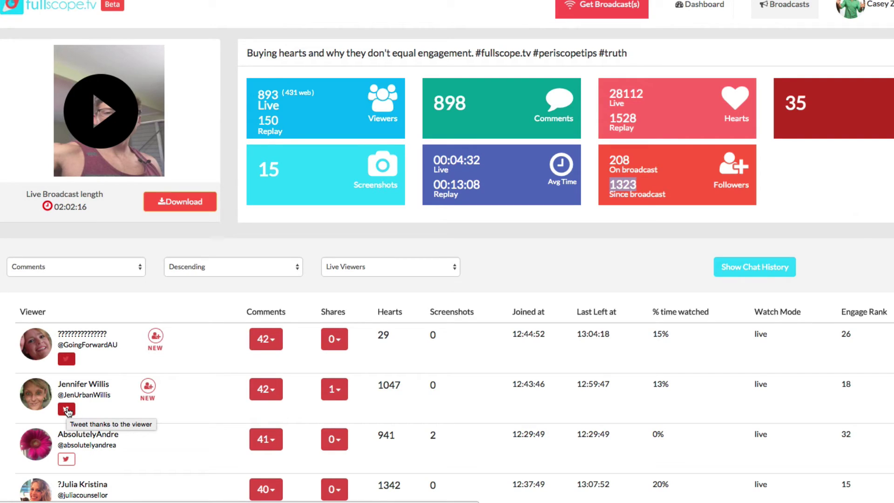
Switch the viewer table to ascending order and dismiss the iCloud alert
{"action": "left_click", "coordinate": [66, 410]}
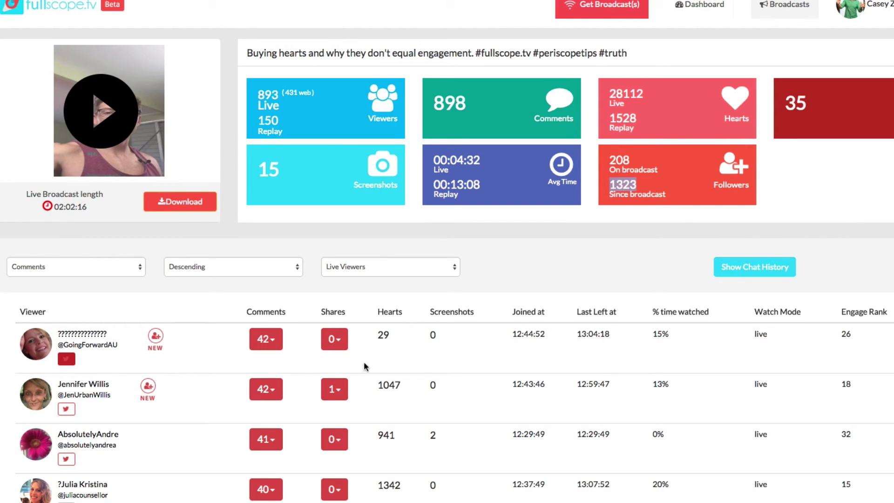
{"action": "left_click", "coordinate": [217, 269]}
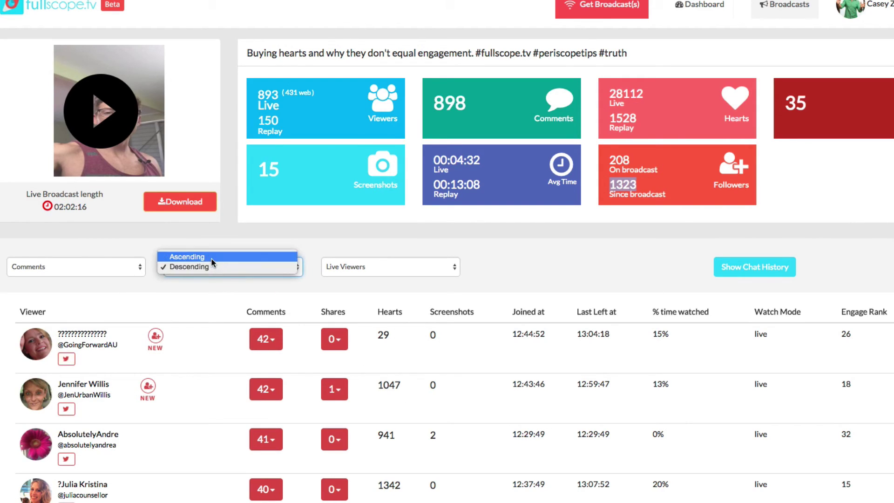
{"action": "left_click", "coordinate": [111, 265]}
{"action": "left_click", "coordinate": [440, 136]}
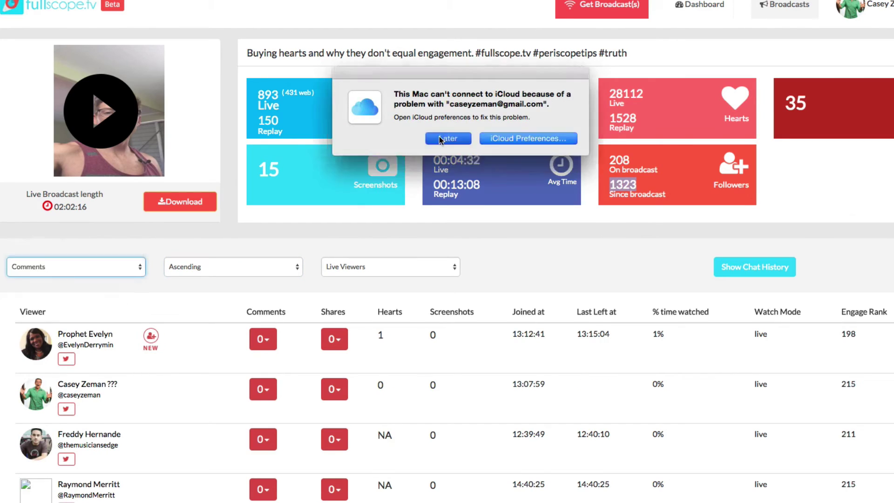
{"action": "left_click", "coordinate": [444, 138]}
Sort live viewers by % Time Watched, Ascending, and return to the table's top
{"action": "left_click", "coordinate": [82, 261]}
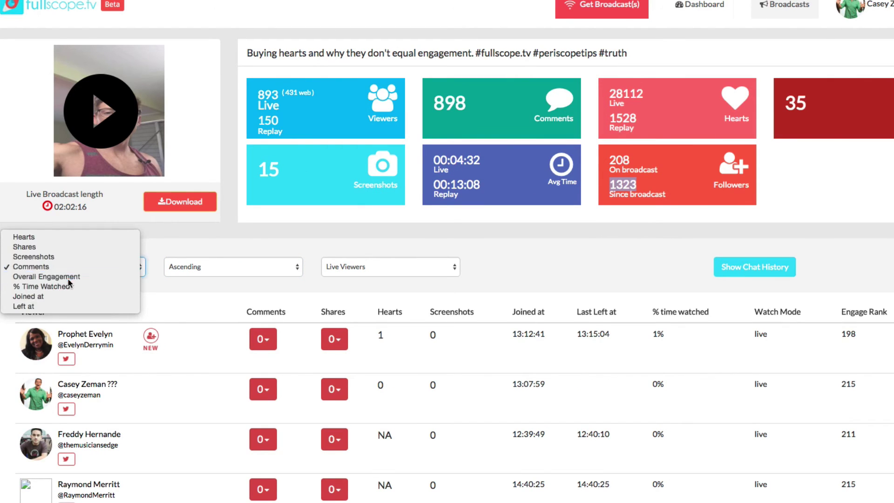
{"action": "left_click", "coordinate": [68, 275]}
{"action": "left_click", "coordinate": [74, 269]}
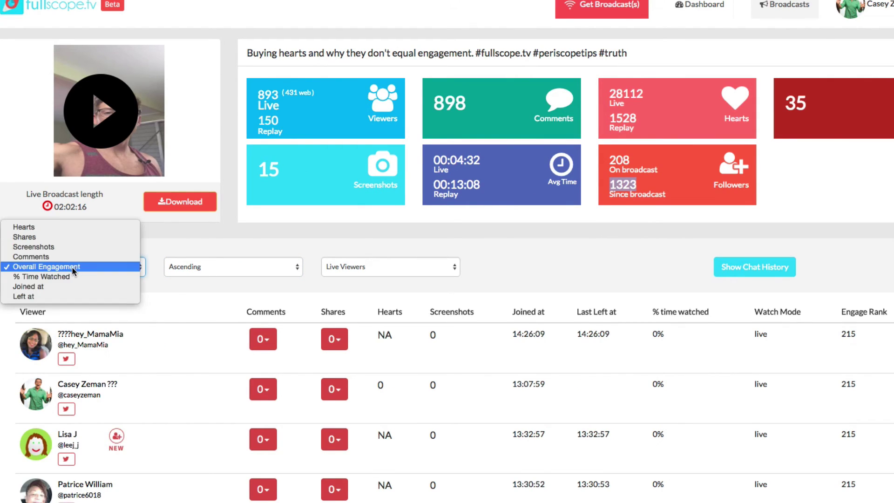
{"action": "left_click", "coordinate": [35, 273]}
{"action": "left_click", "coordinate": [227, 268]}
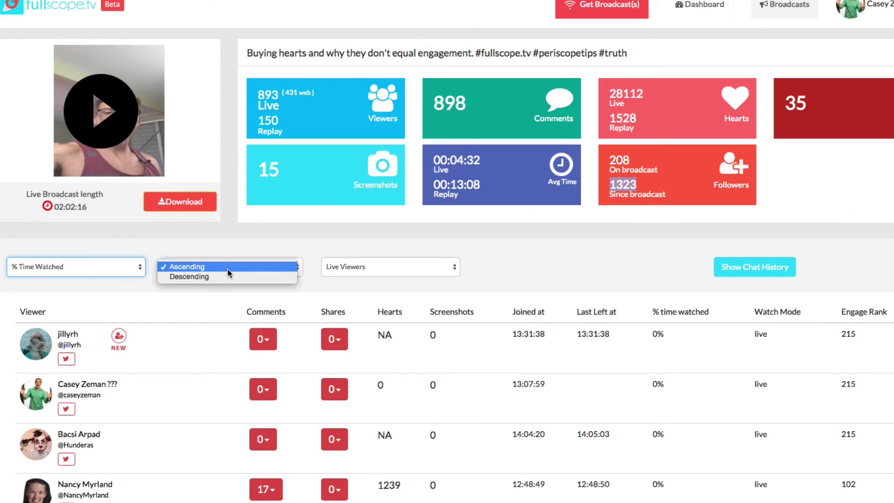
{"action": "left_click", "coordinate": [224, 275]}
{"action": "left_click", "coordinate": [222, 271]}
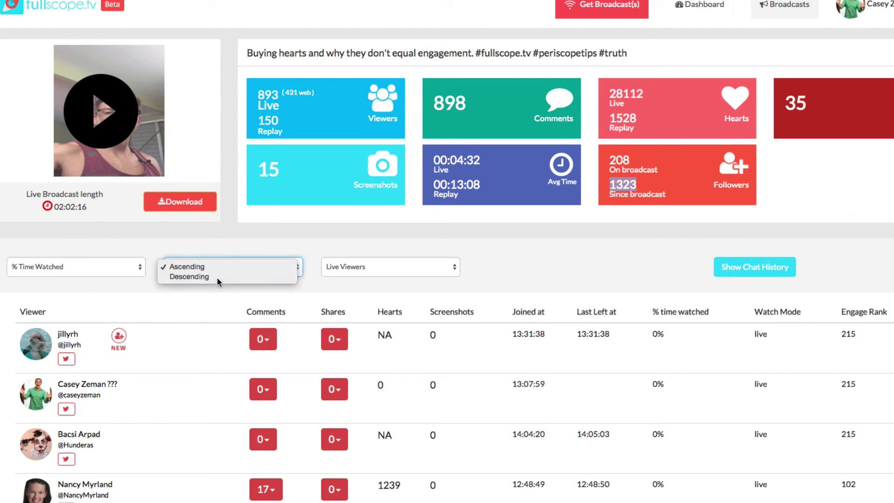
{"action": "left_click", "coordinate": [217, 278]}
{"action": "left_click", "coordinate": [231, 275]}
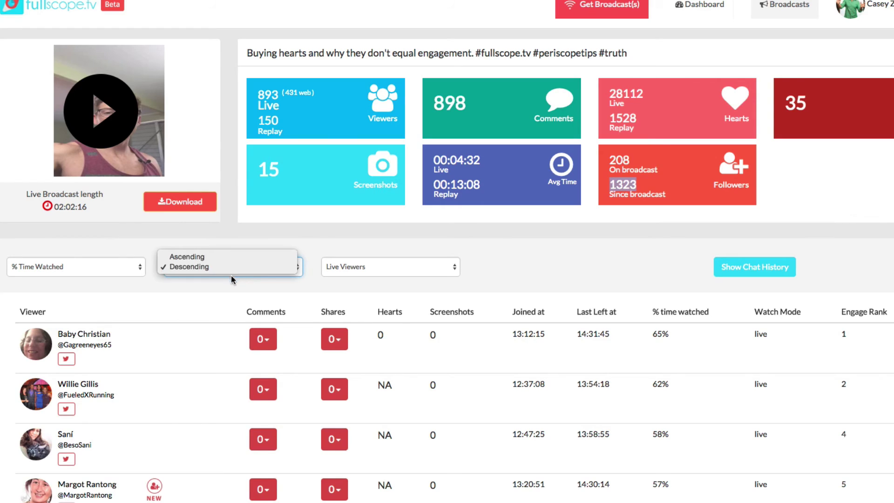
{"action": "left_click", "coordinate": [214, 259]}
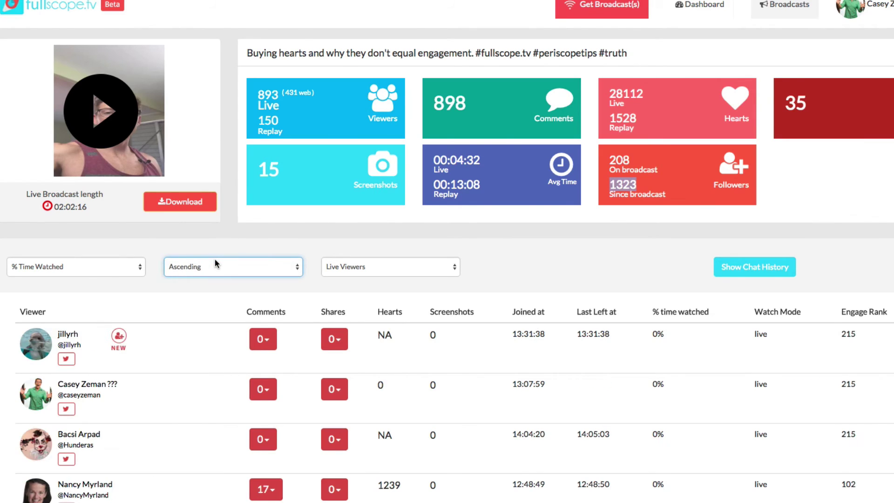
{"action": "scroll", "coordinate": [509, 342], "scroll_direction": "down", "scroll_amount": 3}
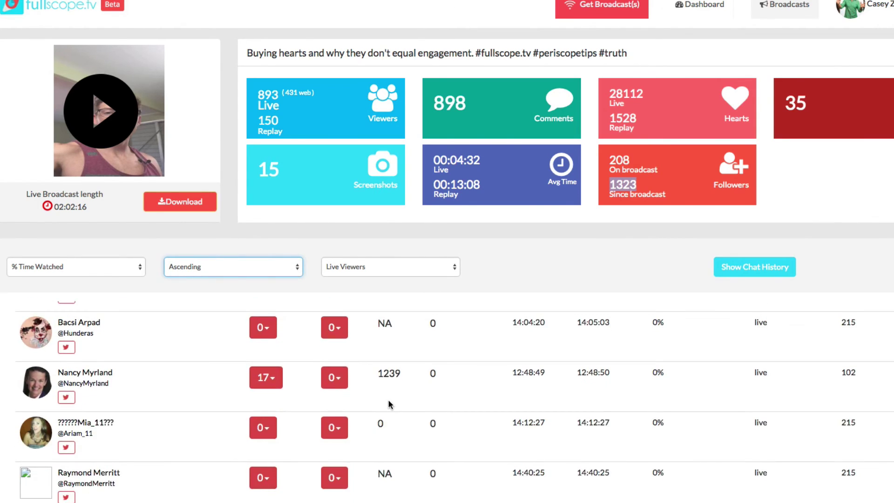
{"action": "scroll", "coordinate": [389, 404], "scroll_direction": "down", "scroll_amount": 1}
{"action": "scroll", "coordinate": [389, 404], "scroll_direction": "up", "scroll_amount": 4}
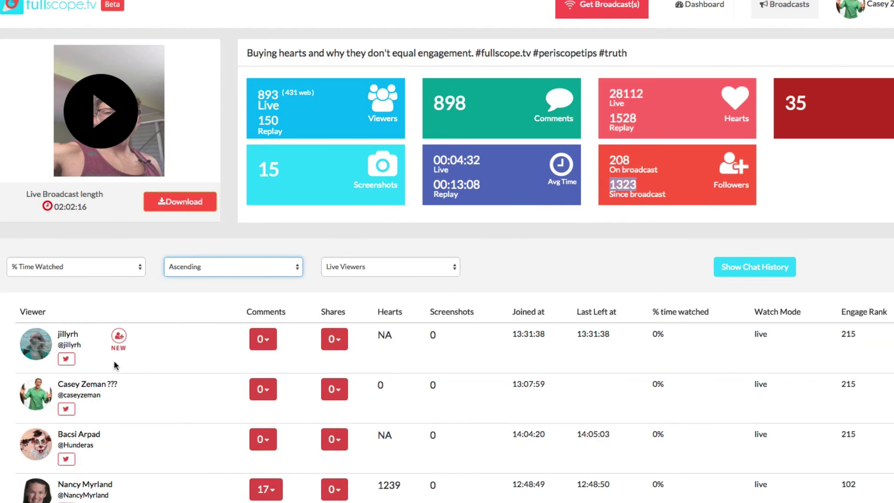
Draft a tweet to the first viewer: 'Hey <handle> looks like you missed when I mentioned about my webinar cour…'
{"action": "left_click", "coordinate": [66, 358]}
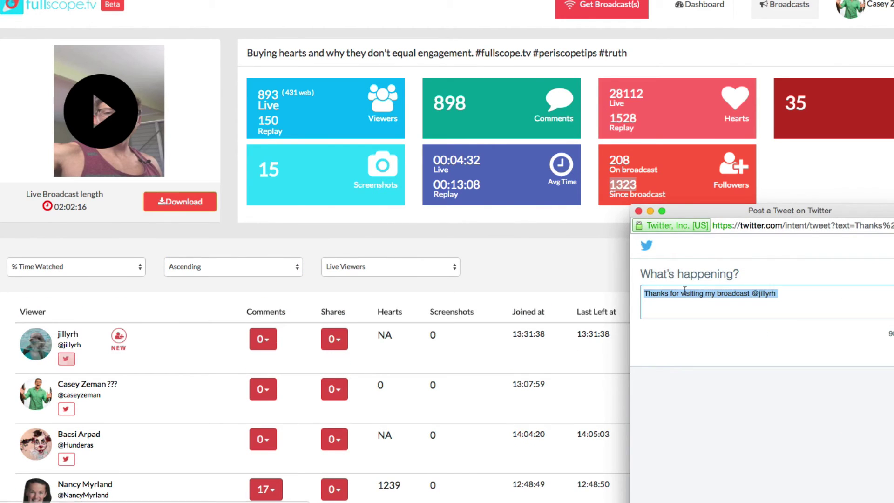
{"action": "left_click_drag", "start_coordinate": [696, 213], "coordinate": [332, 218]}
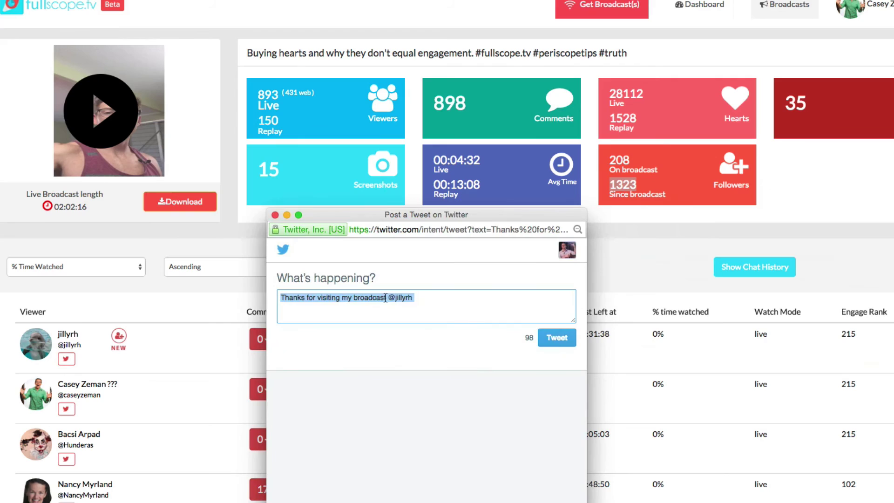
{"action": "left_click_drag", "start_coordinate": [385, 297], "coordinate": [281, 297]}
{"action": "type", "text": "Hey @jillyrh"}
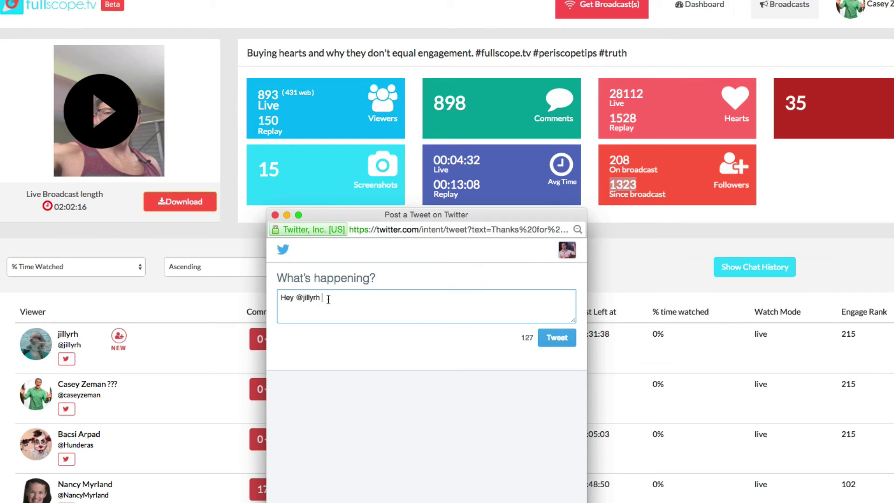
{"action": "type", "text": " looks like you missed when I "}
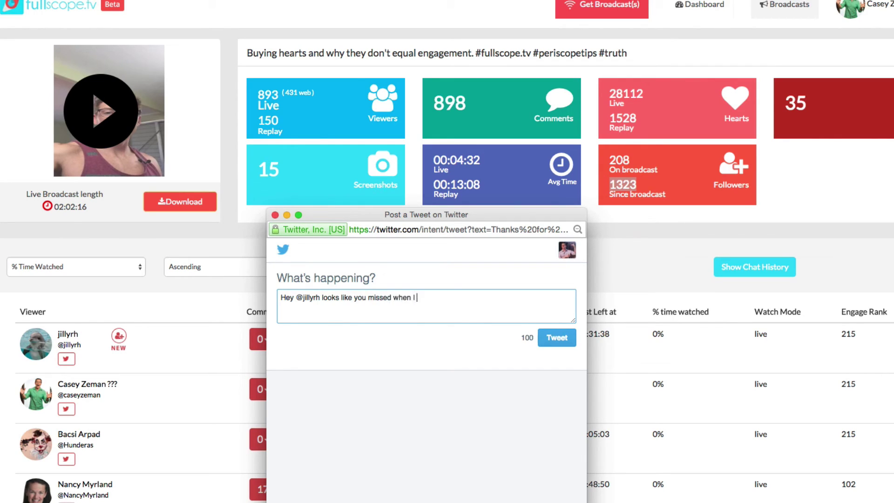
{"action": "type", "text": "mentioned about my webinar cour"}
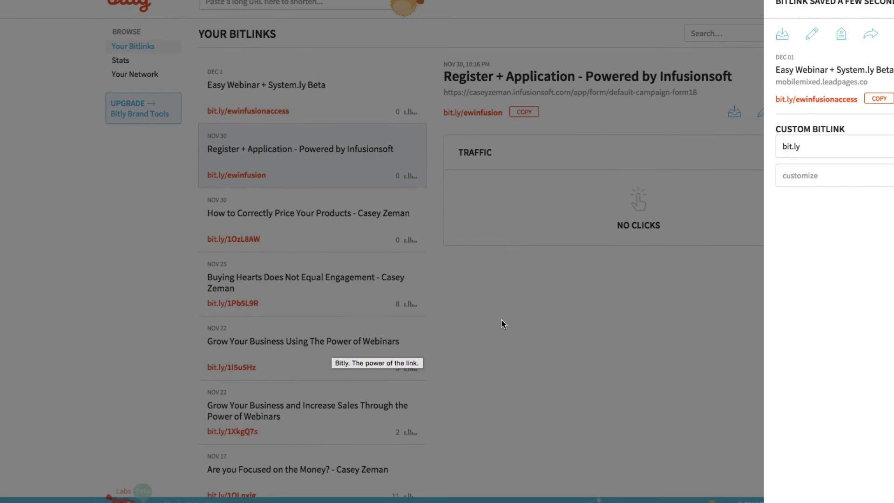
Copy the Grow Your Business Using The Power of Webinars Bitlink (bit.ly/1I5u5Hz) into the tweet
{"action": "left_click", "coordinate": [501, 321]}
{"action": "scroll", "coordinate": [376, 350], "scroll_direction": "down", "scroll_amount": 1}
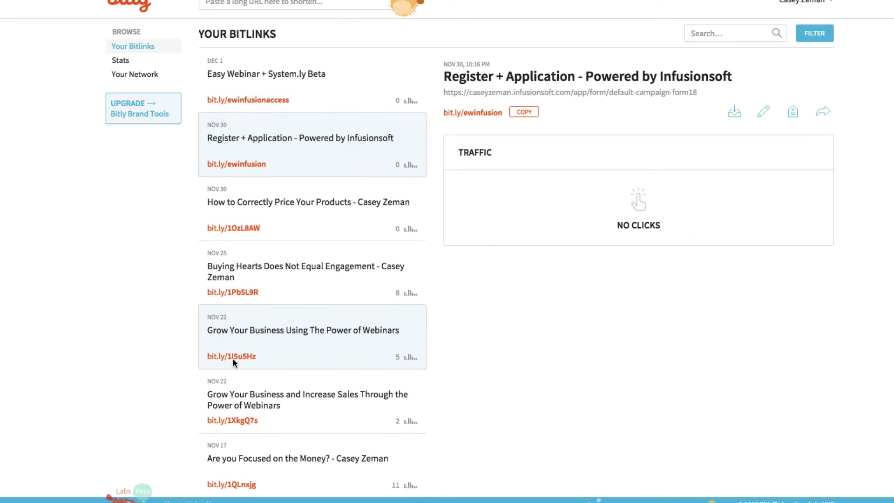
{"action": "left_click", "coordinate": [264, 332]}
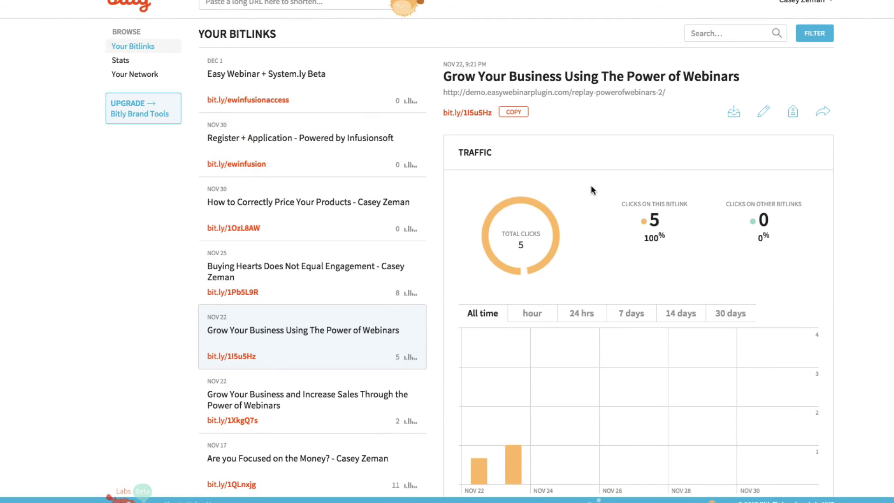
{"action": "left_click", "coordinate": [514, 113]}
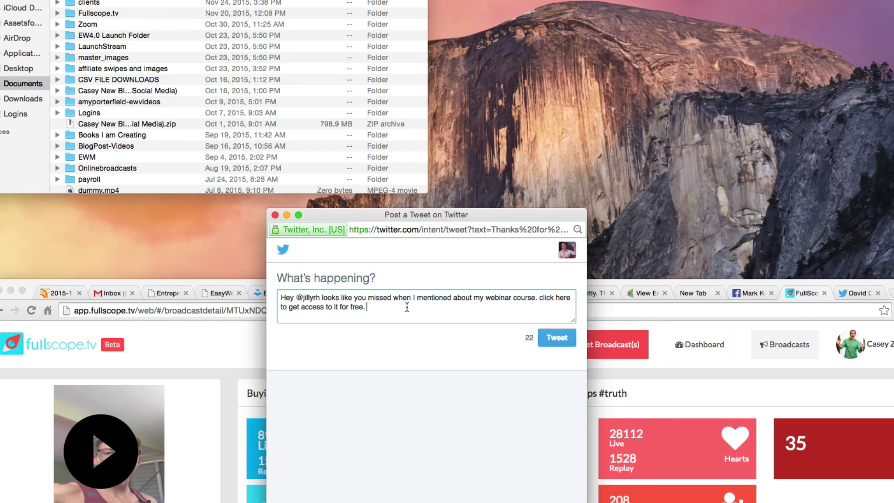
{"action": "type", "text": "http://bit.ly/1I5u5Hz"}
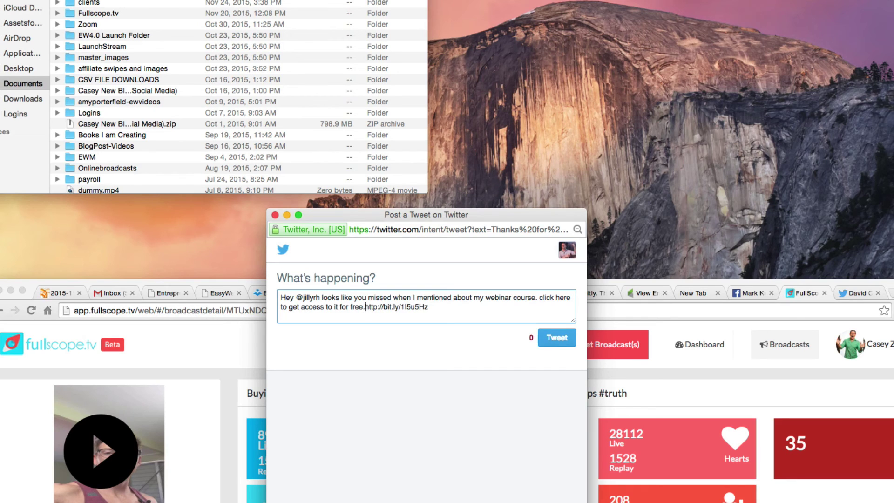
Post the webinar-link tweet and restore the browser window to full height over the viewer table
{"action": "left_click", "coordinate": [557, 338]}
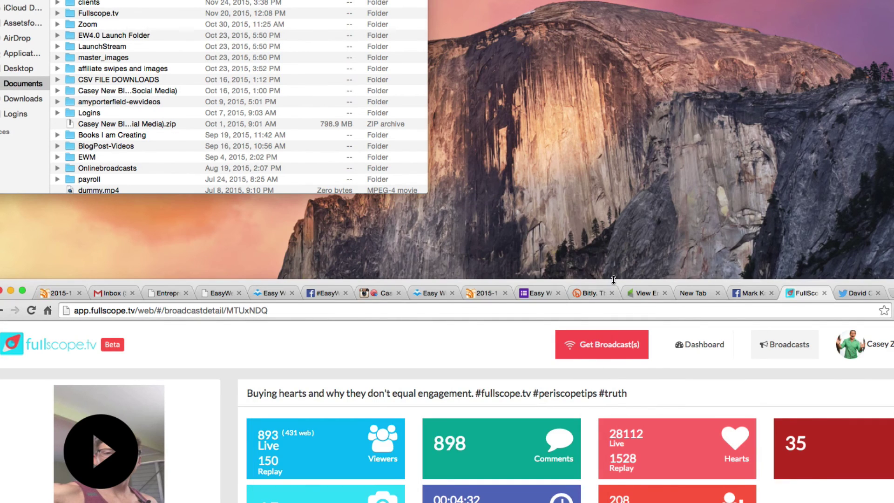
{"action": "left_click_drag", "start_coordinate": [616, 281], "coordinate": [556, 0]}
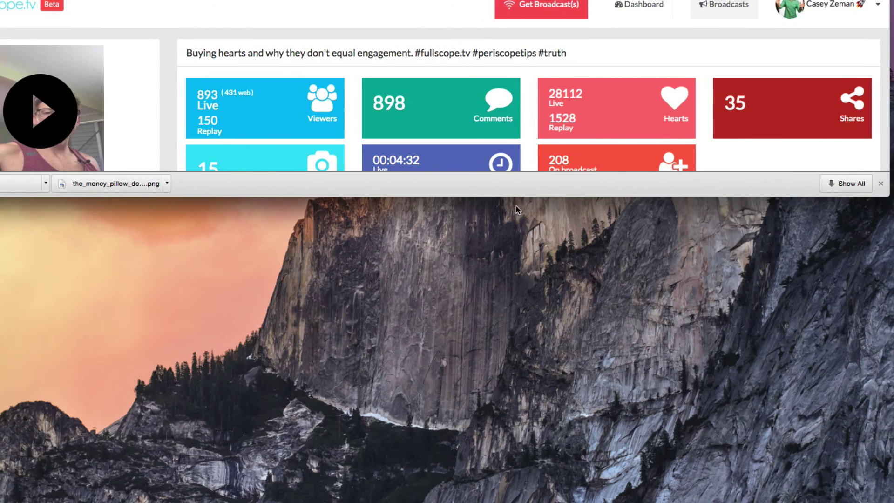
{"action": "left_click_drag", "start_coordinate": [516, 198], "coordinate": [517, 501]}
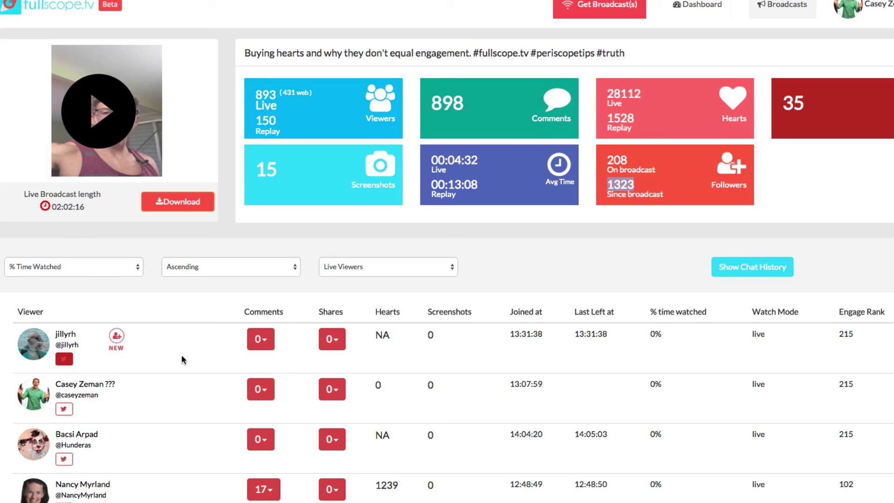
Scroll down through the current broadcast's viewer table
{"action": "scroll", "coordinate": [642, 355], "scroll_direction": "down", "scroll_amount": 3}
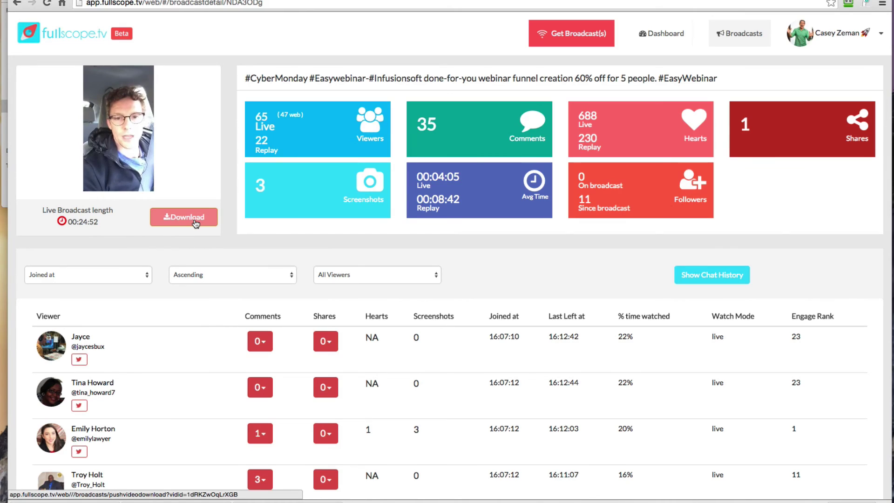
Turn the #CyberMonday video's volume up to full and pause it
{"action": "mouse_move", "coordinate": [159, 182]}
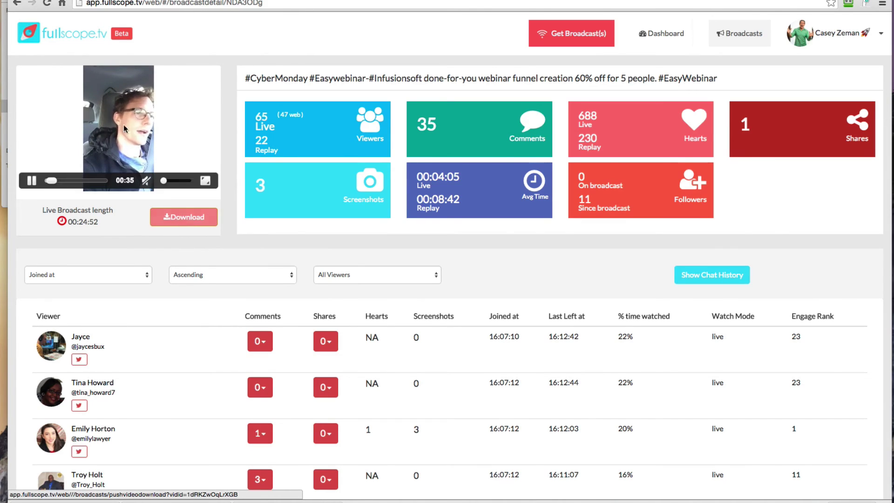
{"action": "left_click_drag", "start_coordinate": [167, 182], "coordinate": [205, 191]}
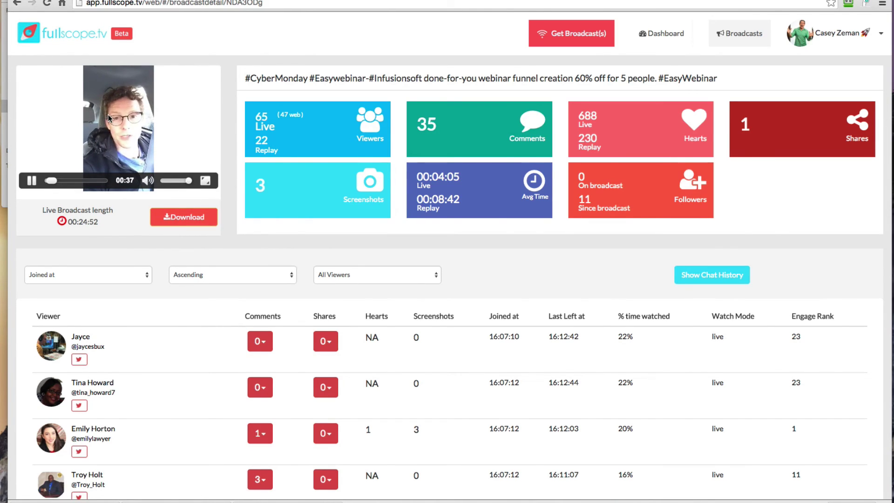
{"action": "left_click", "coordinate": [31, 181]}
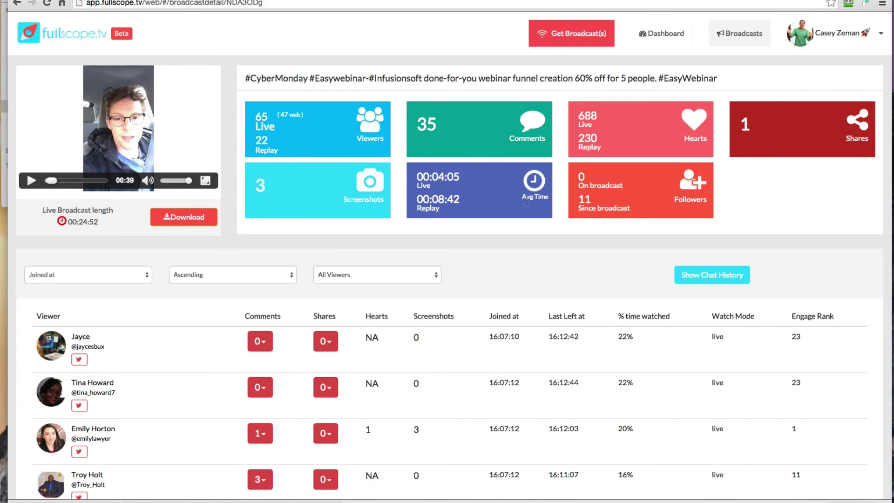
Highlight the live average viewing time, 11 followers gained, 230 replay hearts and 688 live hearts
{"action": "left_click_drag", "start_coordinate": [461, 180], "coordinate": [441, 201]}
{"action": "left_click_drag", "start_coordinate": [591, 204], "coordinate": [579, 199]}
{"action": "left_click_drag", "start_coordinate": [598, 138], "coordinate": [582, 140]}
{"action": "left_click_drag", "start_coordinate": [598, 113], "coordinate": [576, 116]}
{"action": "left_click", "coordinate": [432, 124]}
Scroll through the dashboard's charts and viewer rankings
{"action": "left_click", "coordinate": [656, 37]}
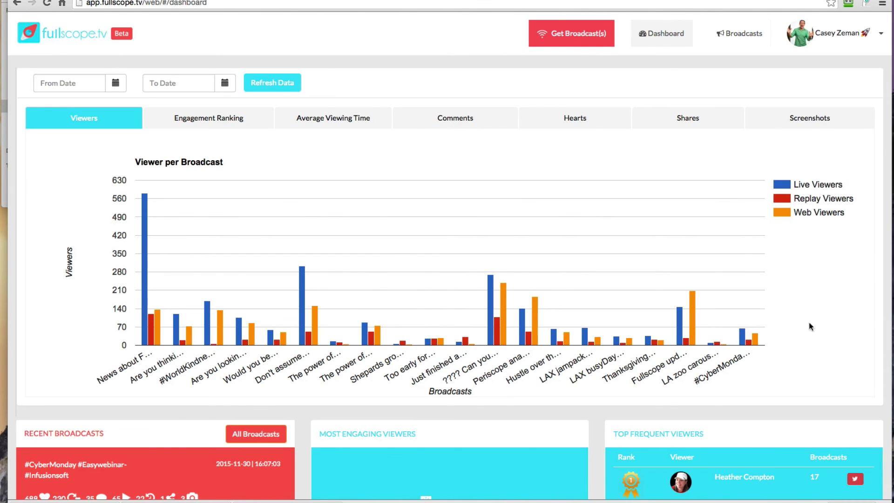
{"action": "mouse_move", "coordinate": [523, 327]}
{"action": "scroll", "coordinate": [523, 326], "scroll_direction": "down", "scroll_amount": 1}
{"action": "scroll", "coordinate": [522, 326], "scroll_direction": "down", "scroll_amount": 3}
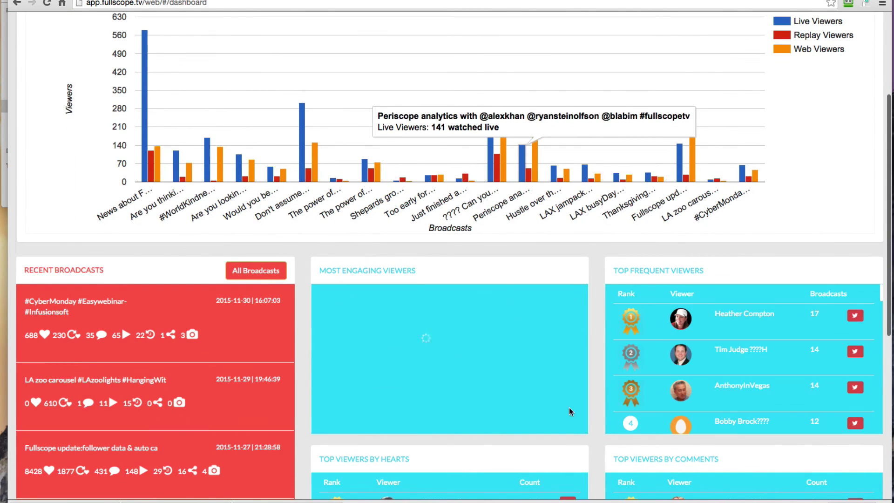
{"action": "scroll", "coordinate": [591, 418], "scroll_direction": "down", "scroll_amount": 3}
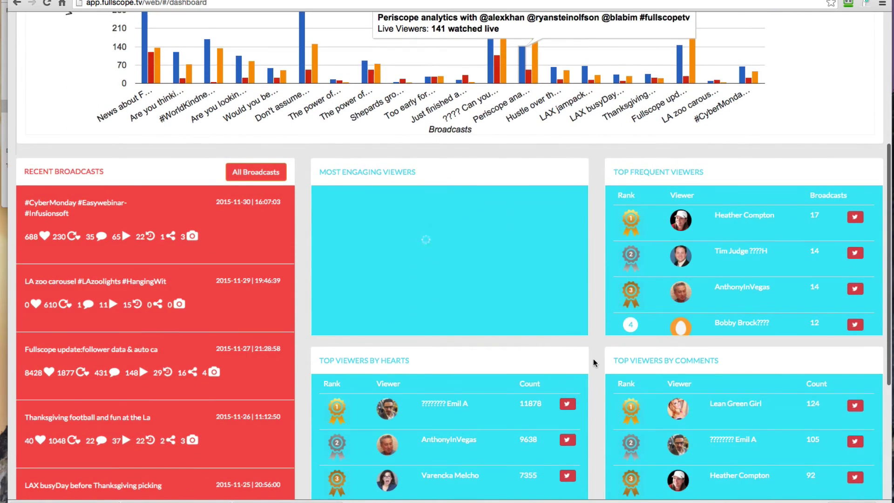
{"action": "scroll", "coordinate": [593, 359], "scroll_direction": "up", "scroll_amount": 8}
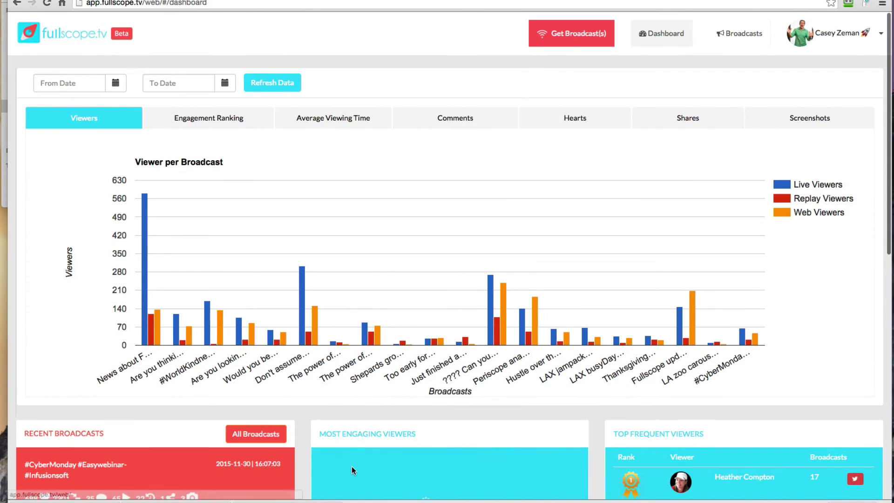
{"action": "scroll", "coordinate": [351, 465], "scroll_direction": "down", "scroll_amount": 3}
Reopen the newest #CyberMonday broadcast from All Broadcasts and scroll its viewer table
{"action": "left_click", "coordinate": [251, 339]}
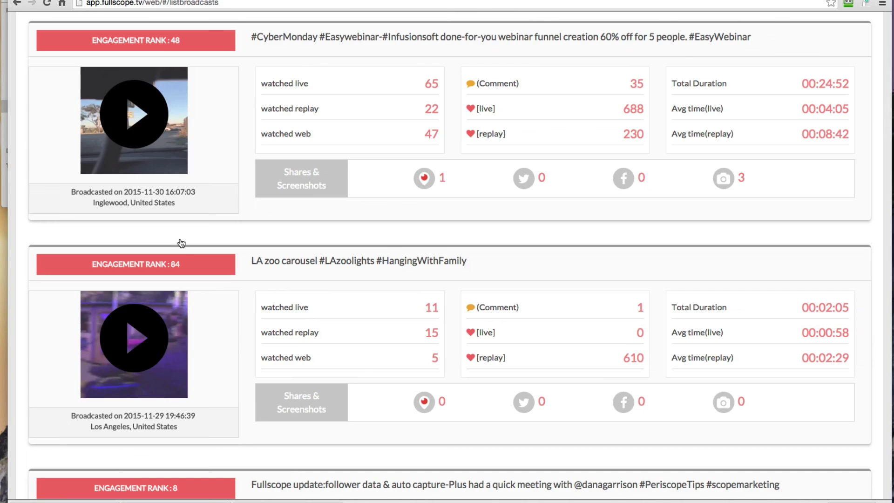
{"action": "scroll", "coordinate": [418, 246], "scroll_direction": "up", "scroll_amount": 2}
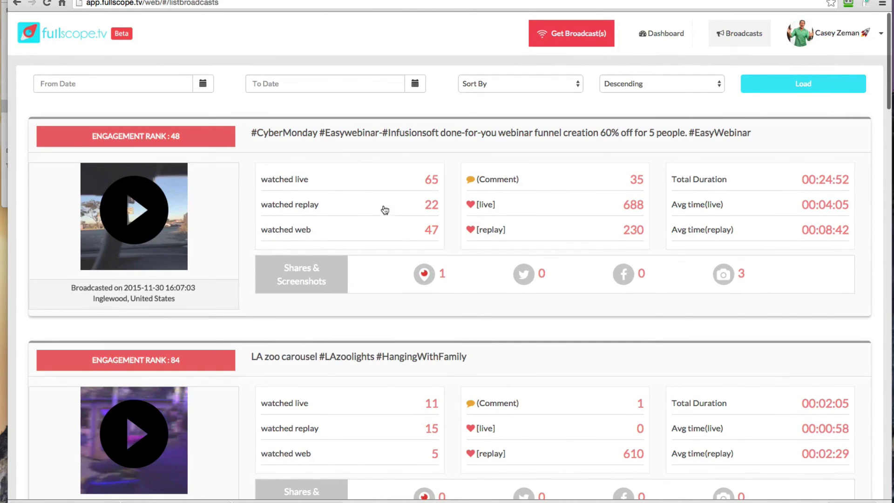
{"action": "left_click", "coordinate": [415, 133]}
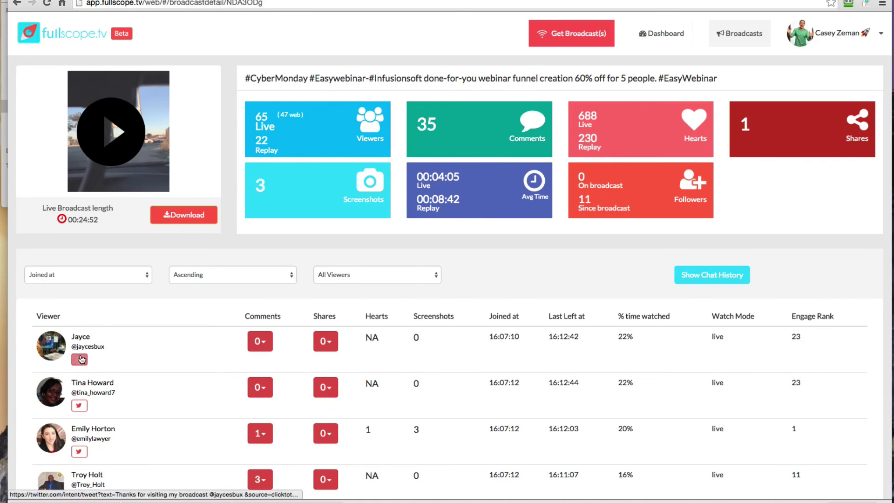
{"action": "scroll", "coordinate": [85, 446], "scroll_direction": "down", "scroll_amount": 10}
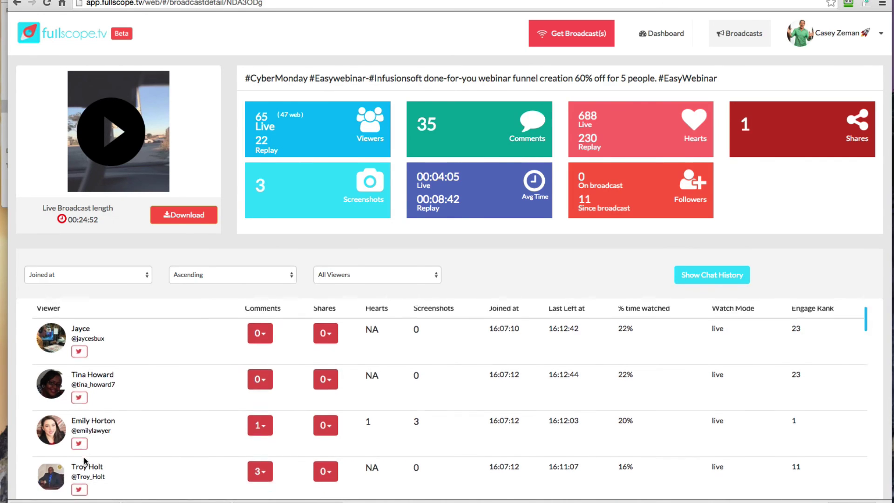
{"action": "scroll", "coordinate": [84, 461], "scroll_direction": "down", "scroll_amount": 3}
{"action": "scroll", "coordinate": [85, 461], "scroll_direction": "up", "scroll_amount": 4}
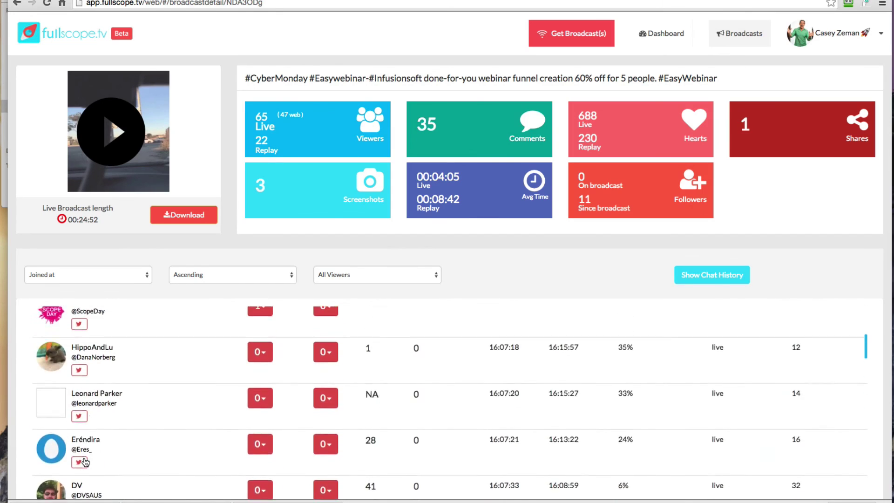
{"action": "scroll", "coordinate": [84, 460], "scroll_direction": "down", "scroll_amount": 8}
{"action": "scroll", "coordinate": [85, 461], "scroll_direction": "down", "scroll_amount": 4}
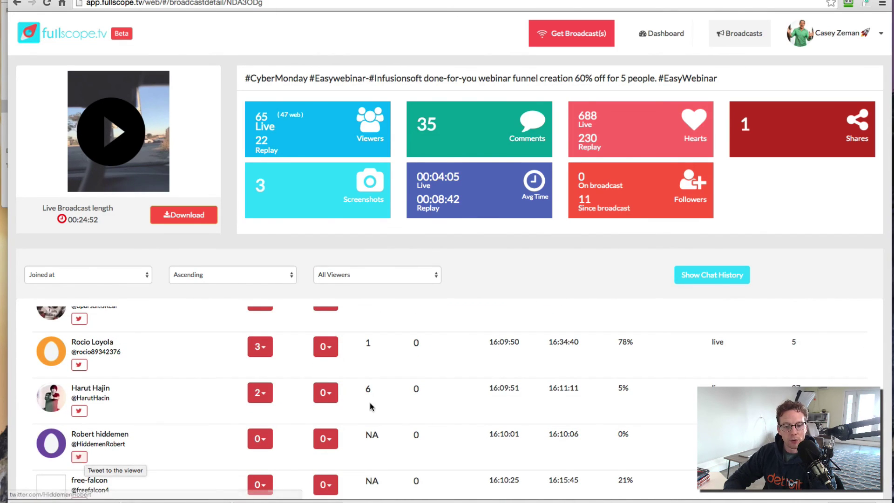
{"action": "scroll", "coordinate": [370, 403], "scroll_direction": "up", "scroll_amount": 5}
{"action": "scroll", "coordinate": [370, 403], "scroll_direction": "up", "scroll_amount": 5}
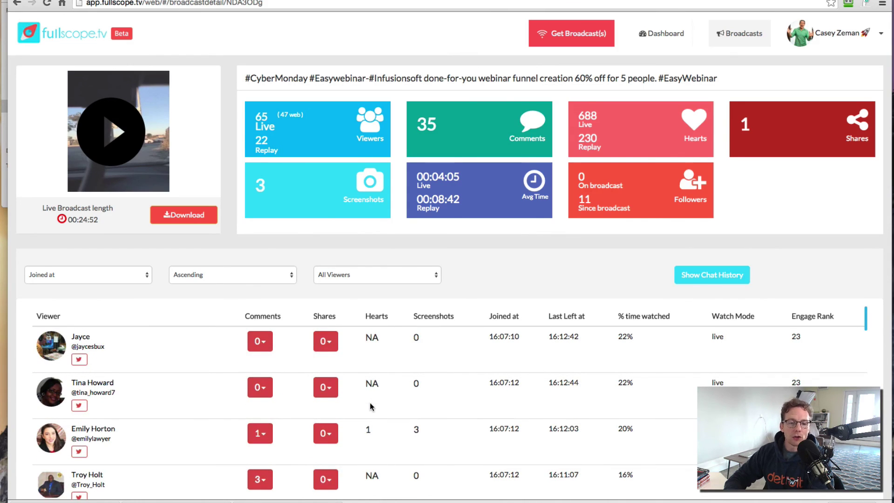
{"action": "scroll", "coordinate": [407, 303], "scroll_direction": "up", "scroll_amount": 2}
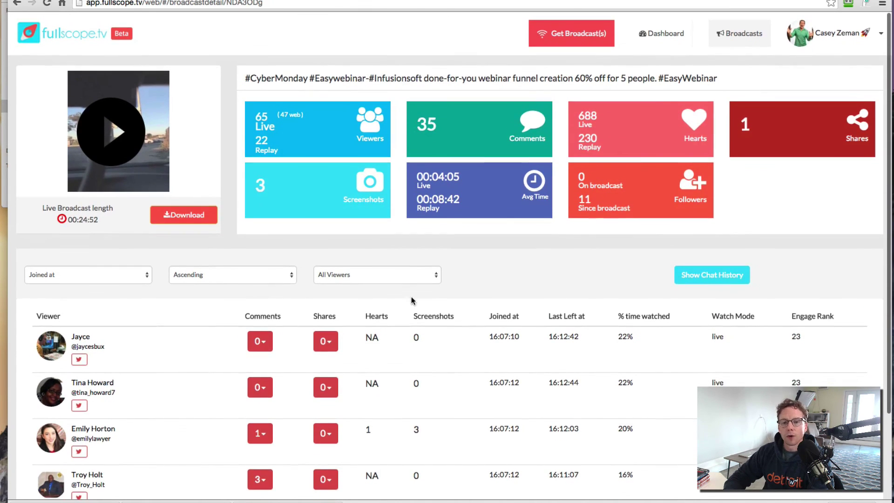